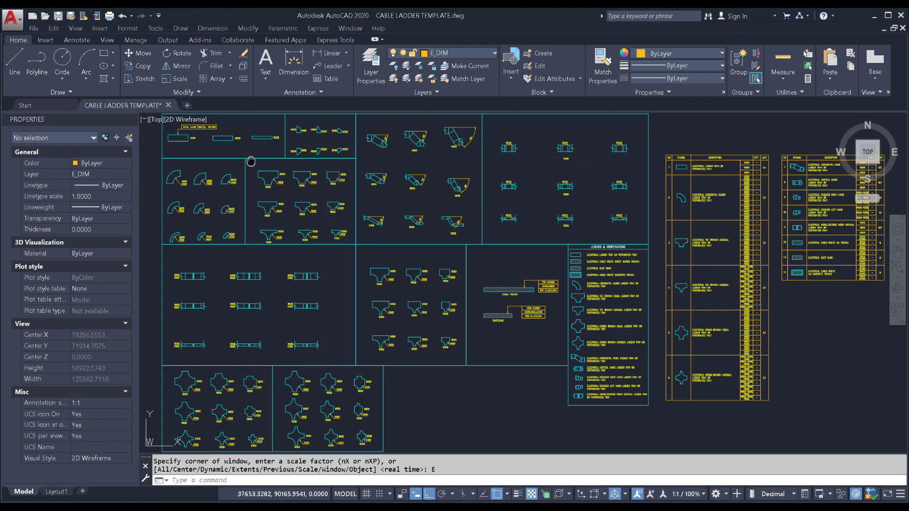
Examine the W900, W600 and W300 straight ladder shapes, selecting the W900 one to check its width and length
scroll(251, 161, up, 6)
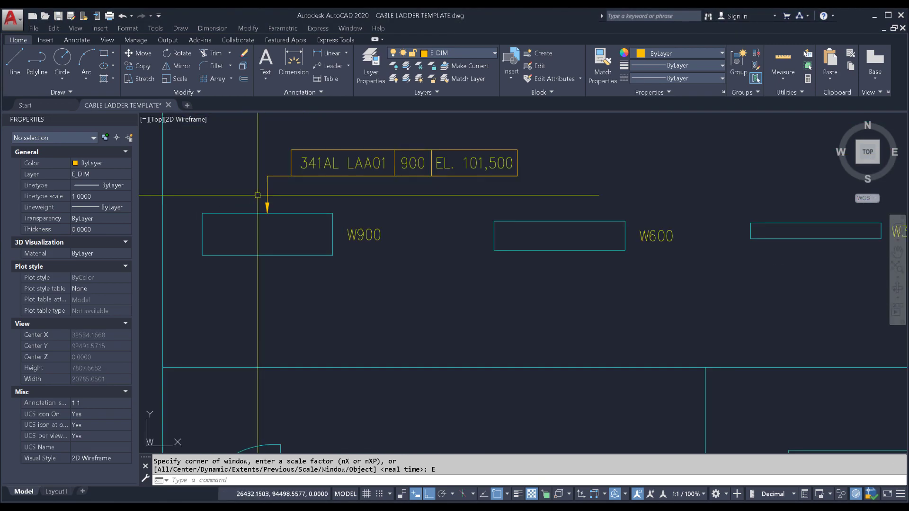
scroll(257, 195, down, 4)
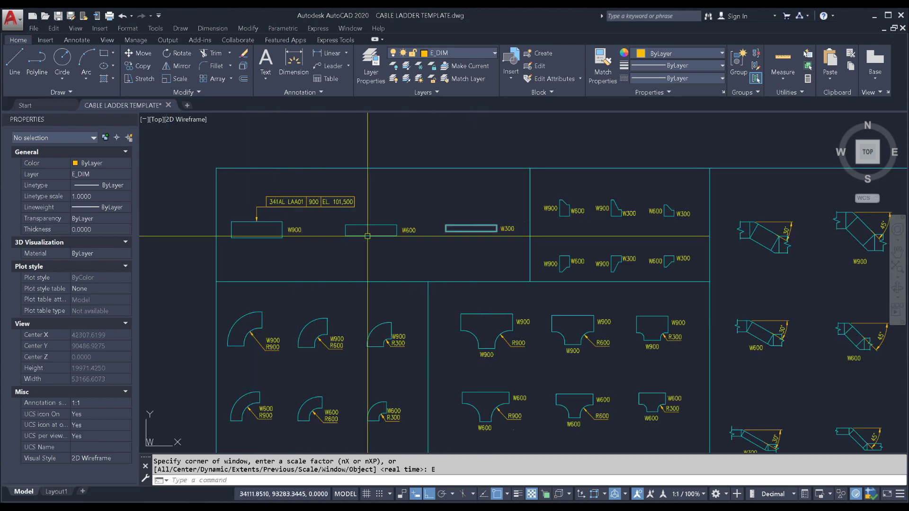
mouse_move(271, 238)
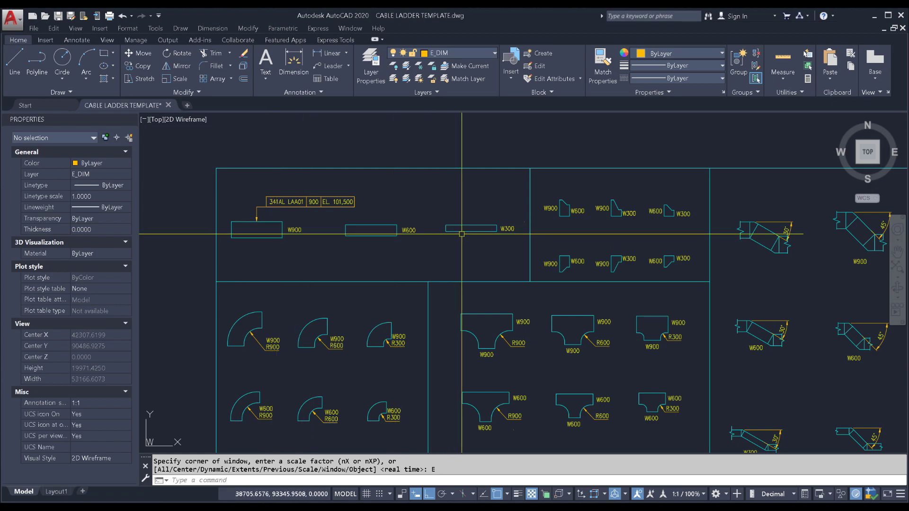
click(274, 237)
scroll(275, 237, up, 6)
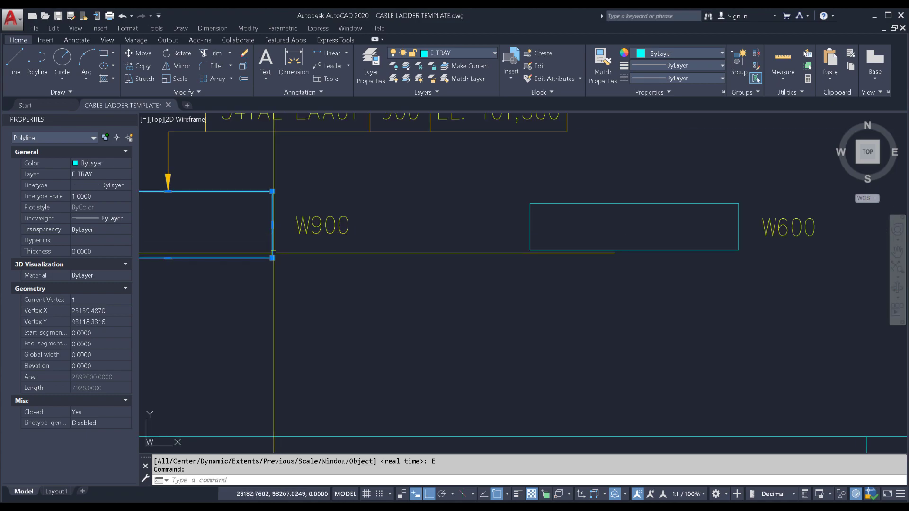
mouse_move(272, 258)
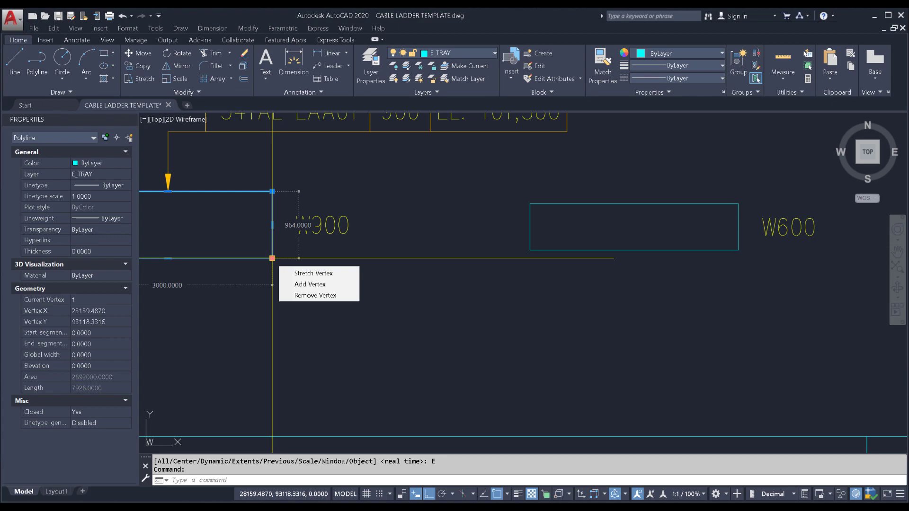
scroll(272, 258, down, 2)
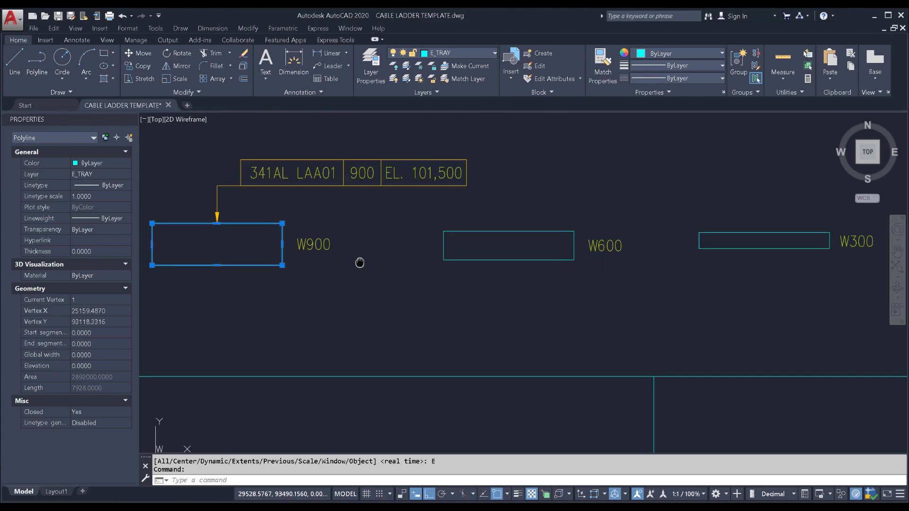
Examine the six reducer shapes, selecting the upper W900 to W600 reducer to check its end width
scroll(380, 268, down, 3)
scroll(582, 234, up, 1)
scroll(582, 234, up, 4)
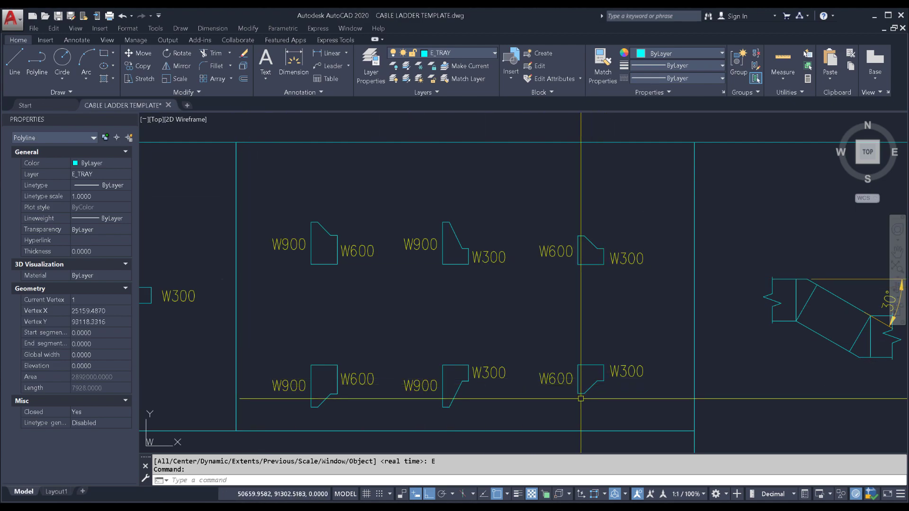
mouse_move(339, 267)
middle_down()
mouse_move(364, 288)
mouse_move(295, 284)
middle_up()
scroll(349, 264, up, 2)
scroll(326, 282, down, 2)
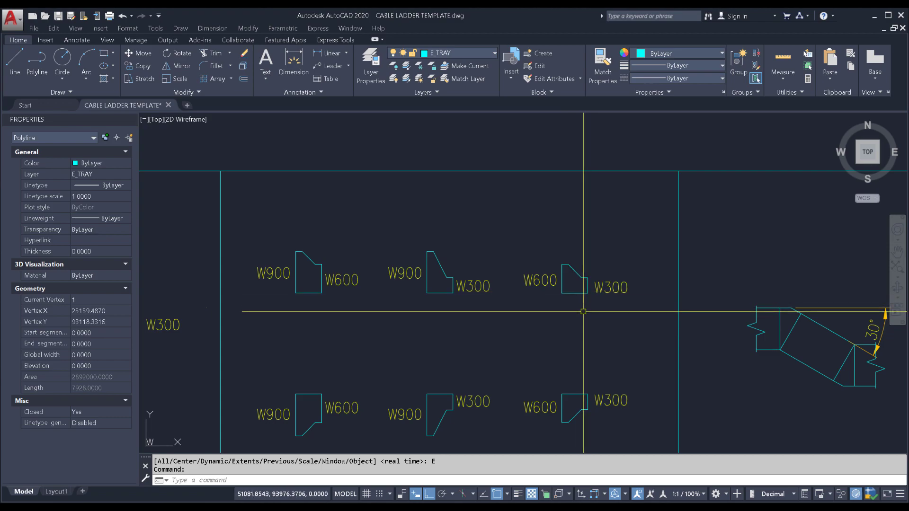
click(295, 273)
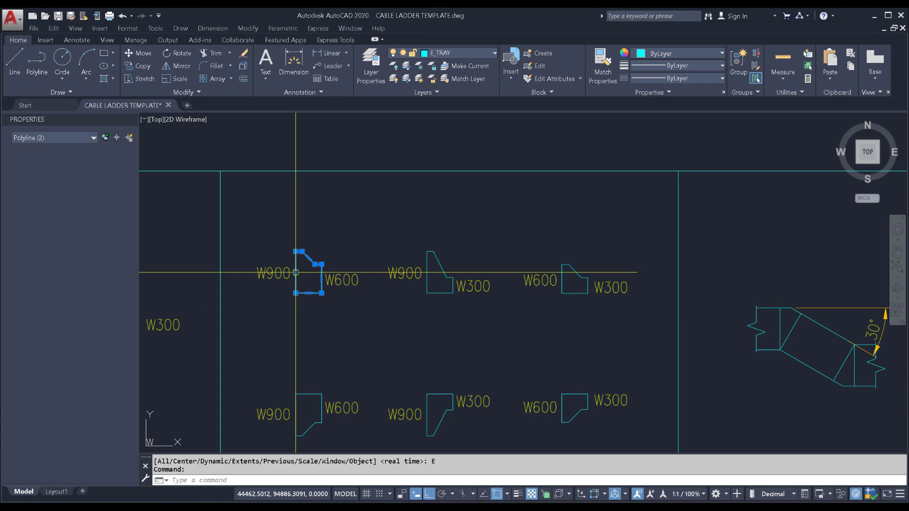
mouse_move(296, 293)
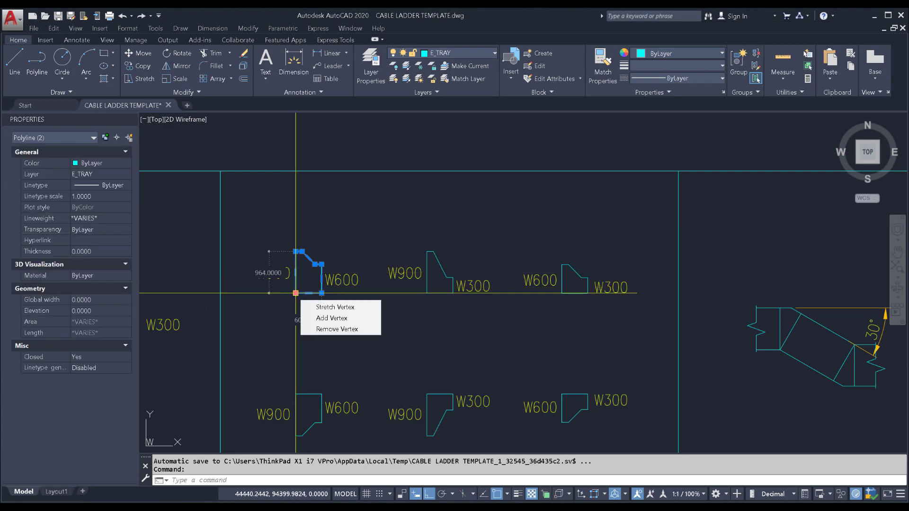
scroll(303, 252, up, 5)
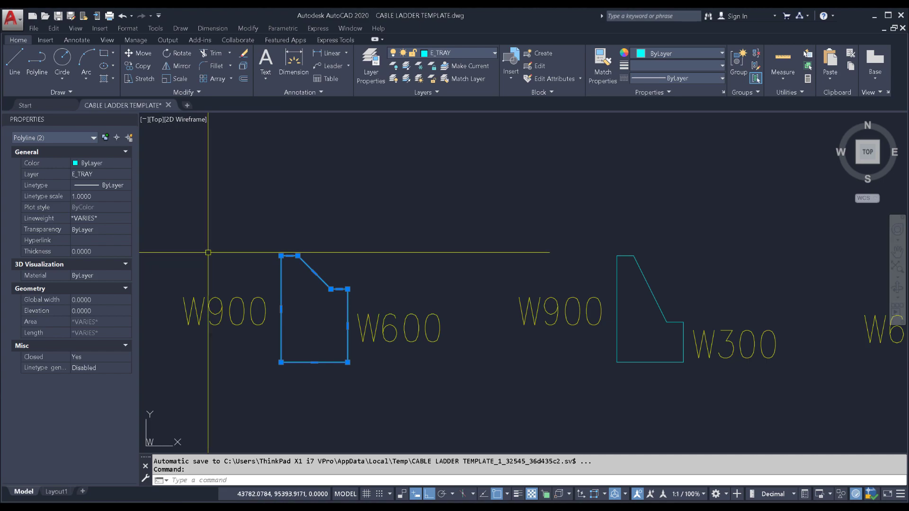
scroll(244, 249, down, 7)
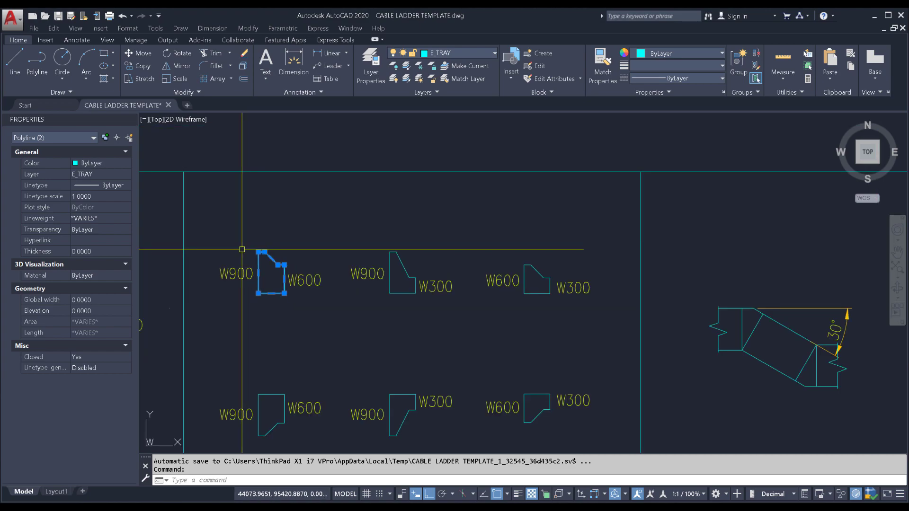
Examine the equal tee fittings in widths W900, W600 and W300 with radii R900, R600 and R300
mouse_move(232, 298)
middle_down()
mouse_move(371, 247)
mouse_move(333, 199)
middle_up()
mouse_move(329, 316)
middle_down()
mouse_move(306, 278)
mouse_move(304, 307)
mouse_move(294, 292)
mouse_move(310, 281)
middle_up()
scroll(322, 302, up, 3)
scroll(322, 302, down, 3)
scroll(306, 276, up, 3)
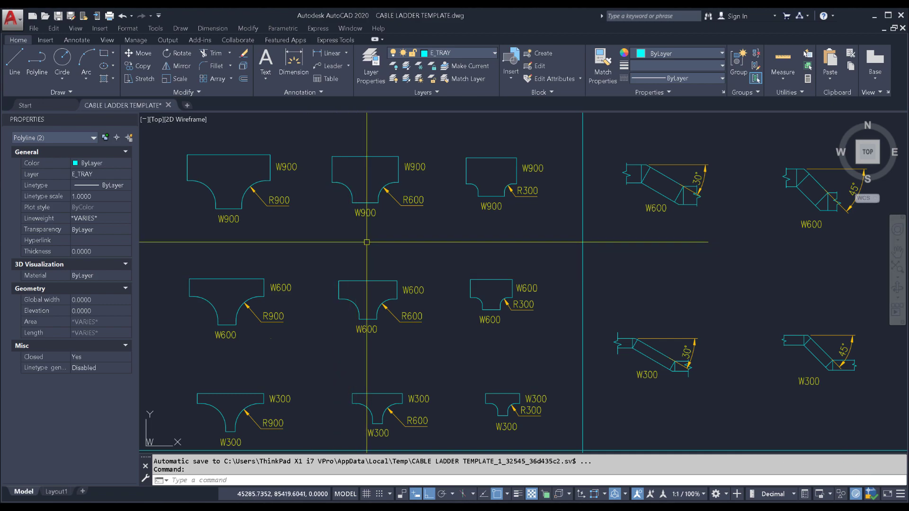
middle_drag(366, 244, 353, 238)
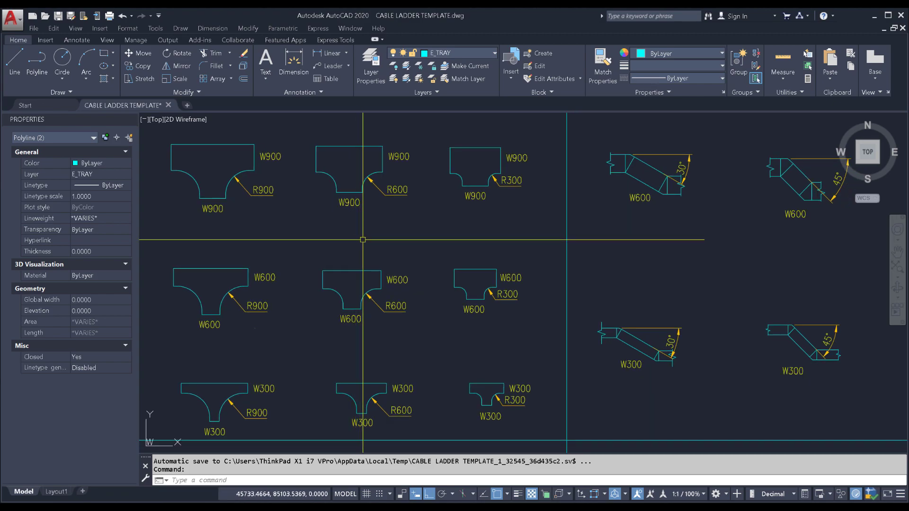
middle_drag(372, 237, 338, 232)
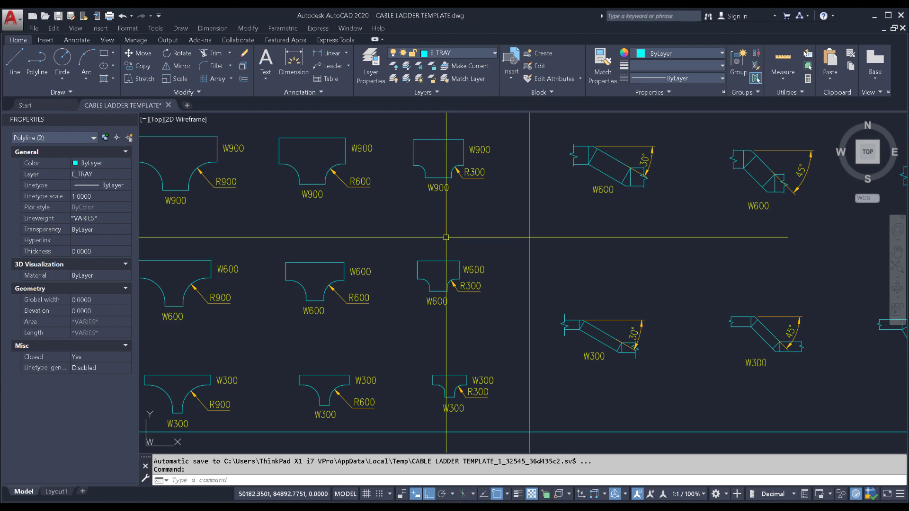
Examine the horizontal elbow fittings and their width and radius labels beside the equal tees
scroll(445, 237, down, 5)
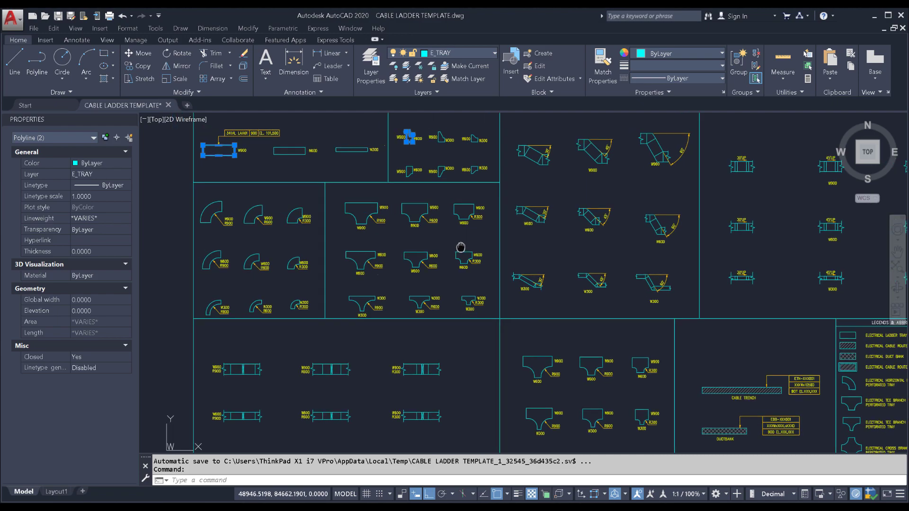
scroll(221, 321, up, 4)
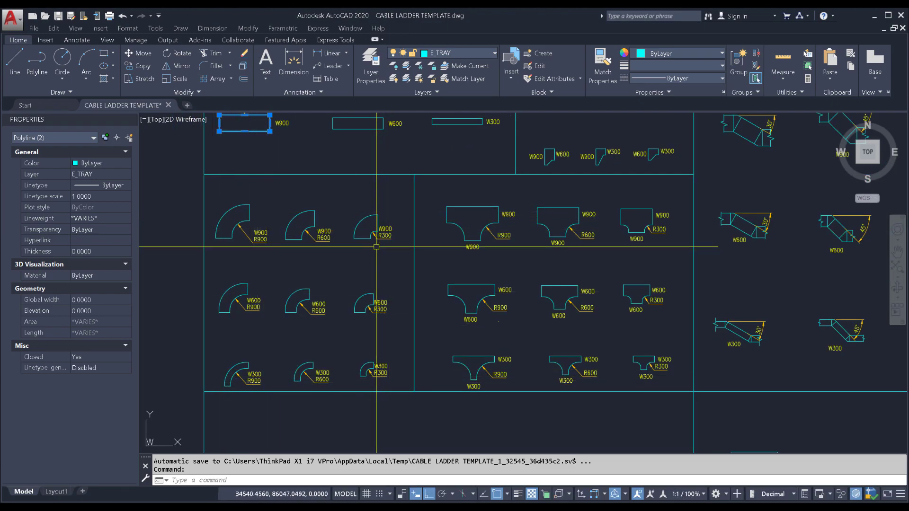
mouse_move(252, 232)
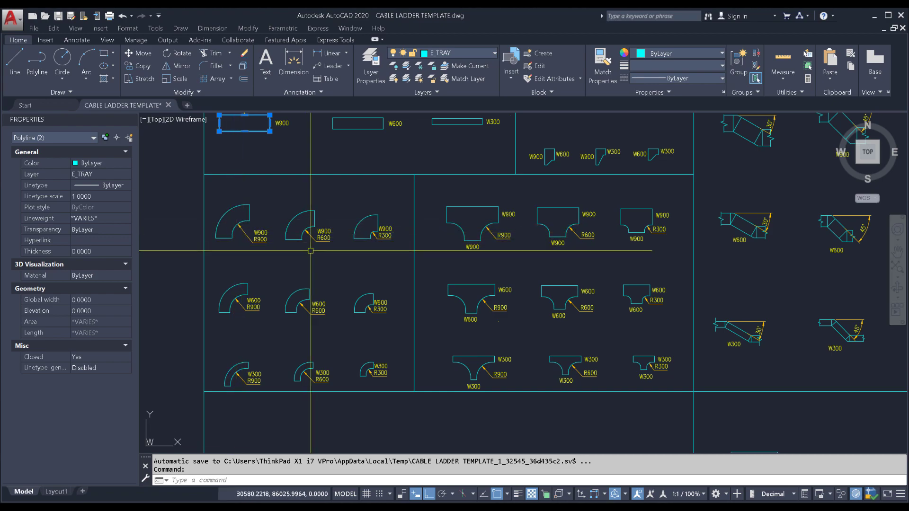
scroll(371, 254, up, 3)
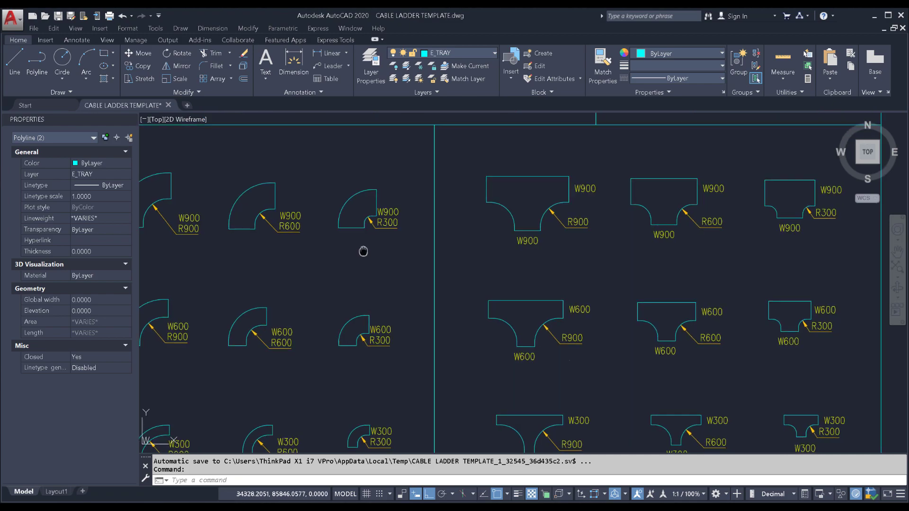
scroll(372, 253, down, 3)
Examine the segmented ladder fittings with break lines below the elbows, comparing their width and radius labels
mouse_move(463, 269)
middle_down()
mouse_move(418, 264)
mouse_move(342, 285)
mouse_move(328, 277)
mouse_move(381, 270)
mouse_move(418, 240)
middle_up()
mouse_move(375, 325)
middle_down()
mouse_move(376, 294)
mouse_move(400, 286)
middle_up()
scroll(363, 311, up, 3)
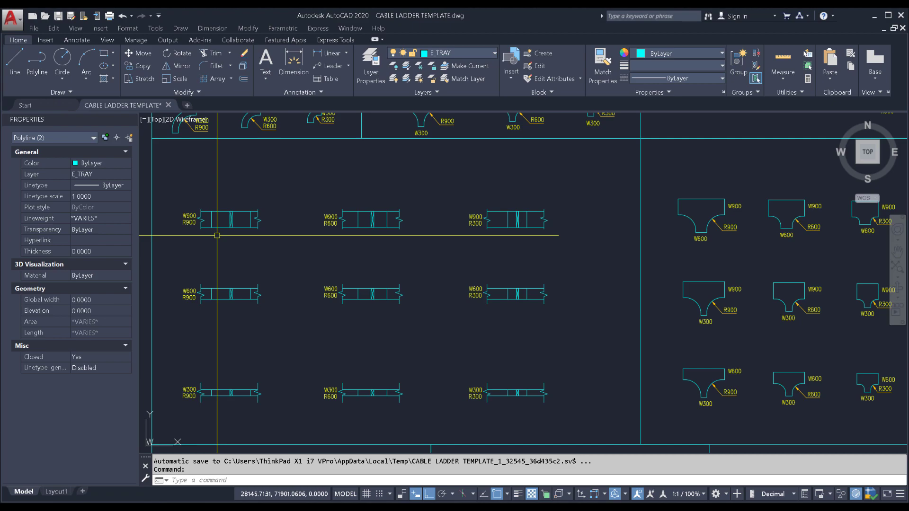
middle_drag(221, 245, 236, 248)
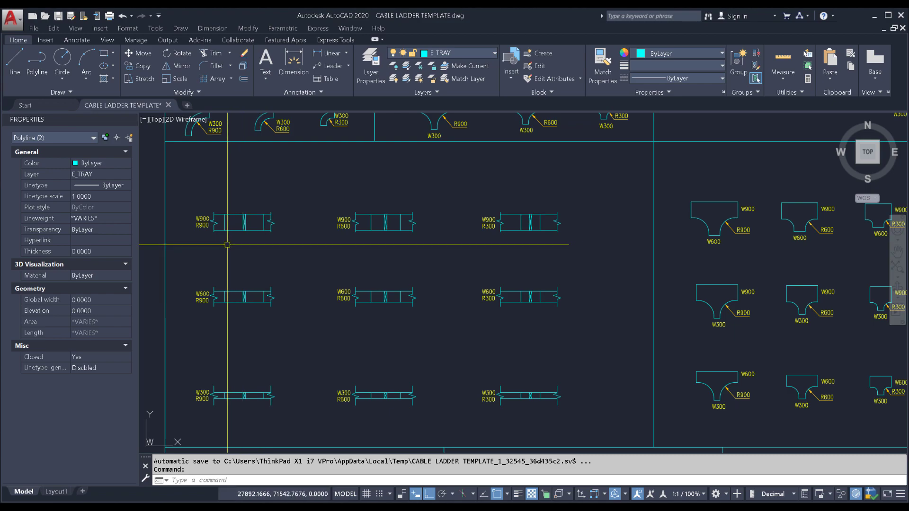
middle_drag(392, 264, 399, 259)
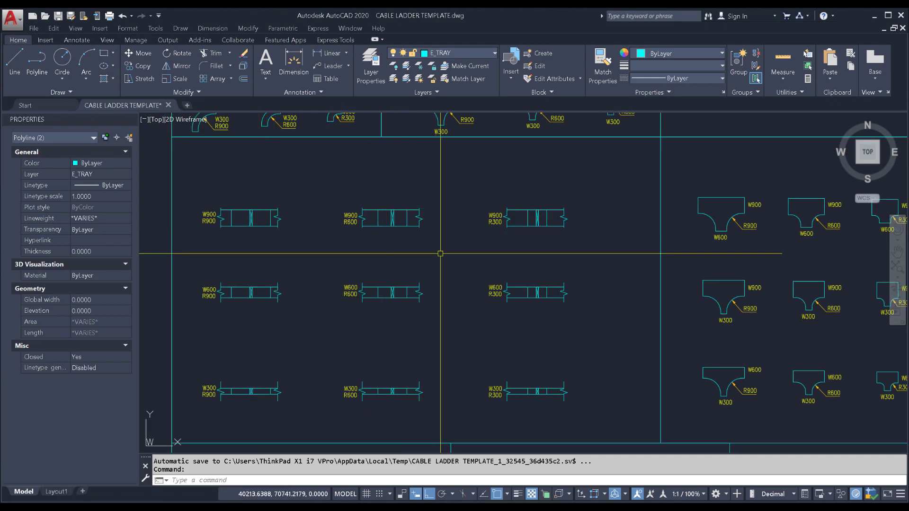
middle_drag(438, 252, 428, 237)
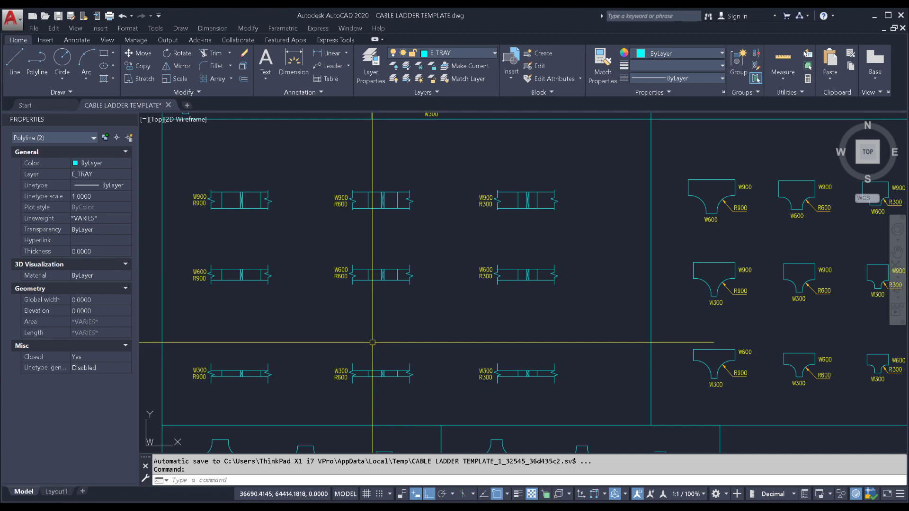
middle_drag(408, 328, 393, 308)
middle_drag(517, 285, 518, 280)
Examine the unequal tee fittings, comparing main width, branch width and radius across the W900/W600, W900/W300 and W600/W300 rows
scroll(461, 281, down, 4)
middle_drag(453, 238, 381, 247)
scroll(545, 264, up, 2)
scroll(544, 264, up, 2)
middle_drag(545, 263, 515, 262)
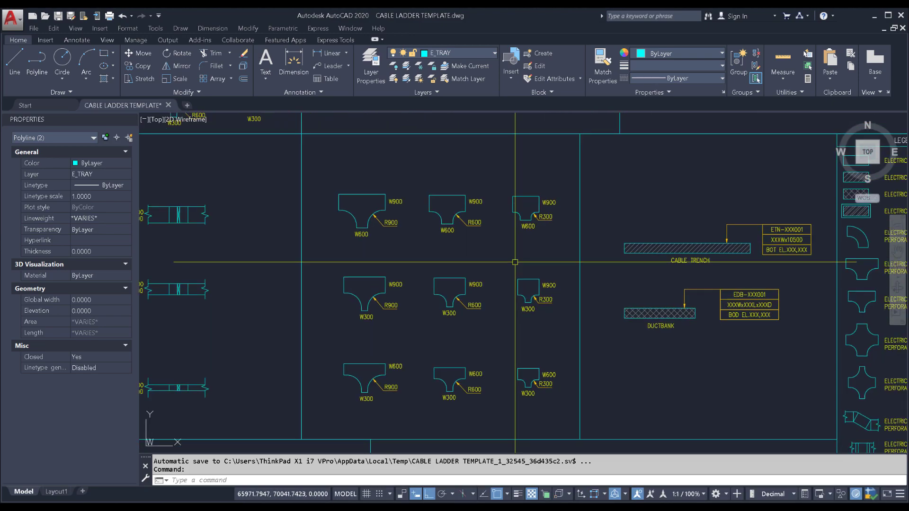
middle_drag(515, 262, 487, 258)
scroll(483, 258, up, 2)
scroll(483, 258, down, 3)
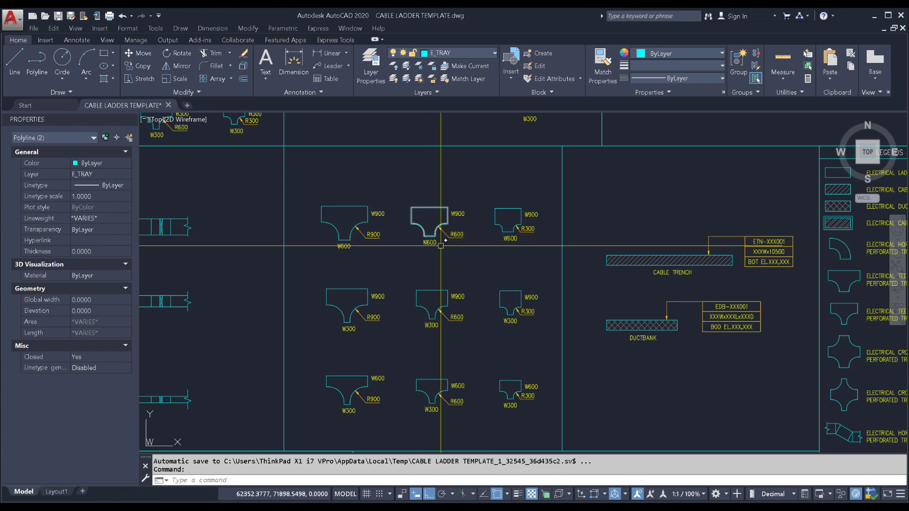
middle_drag(447, 251, 435, 248)
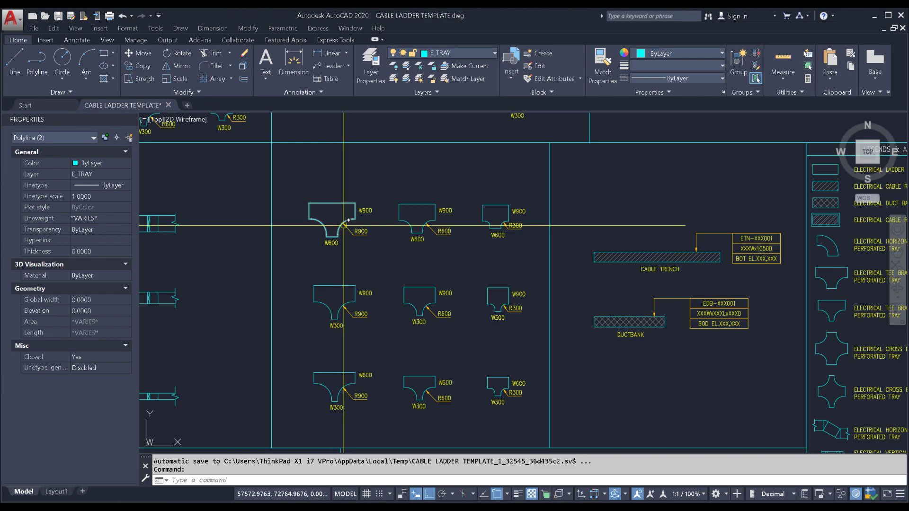
mouse_move(339, 234)
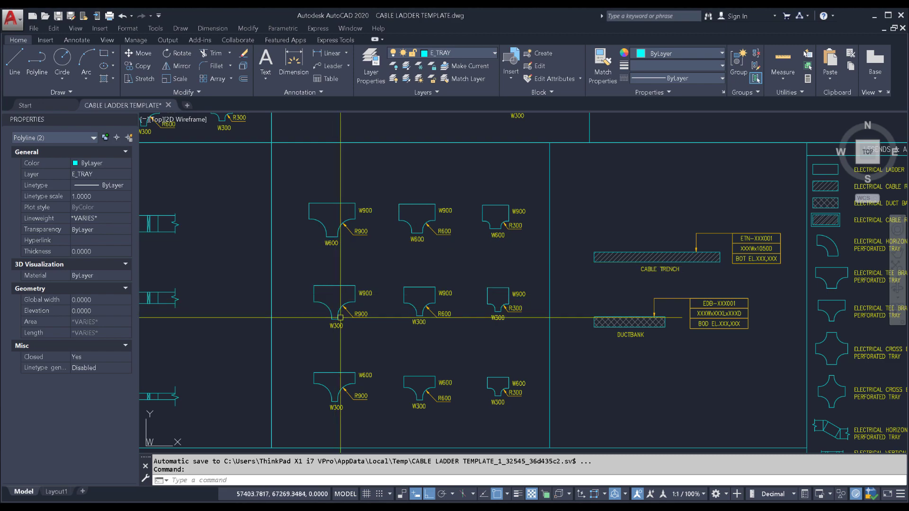
middle_drag(405, 318, 387, 313)
Examine the equal cross branch fittings in the lower-left frame of the template drawing, with their width and radius labels
scroll(387, 313, down, 5)
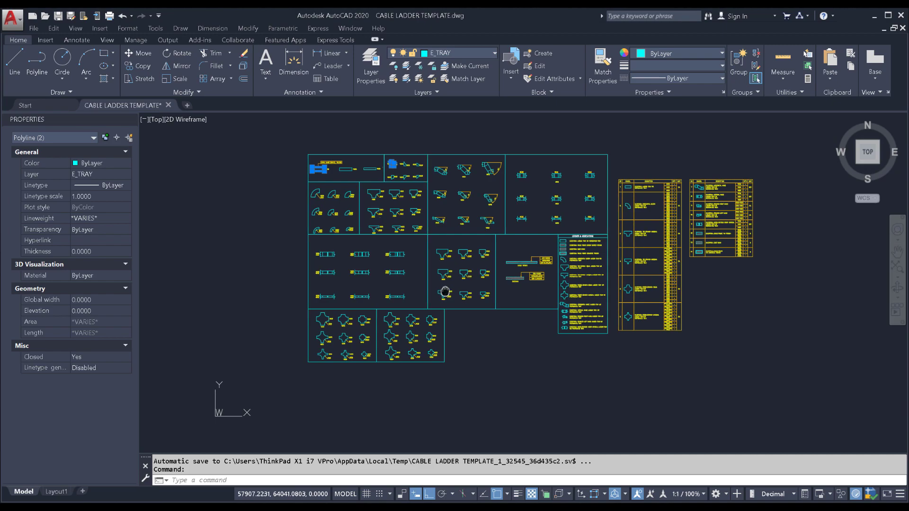
scroll(304, 347, up, 4)
scroll(362, 321, up, 2)
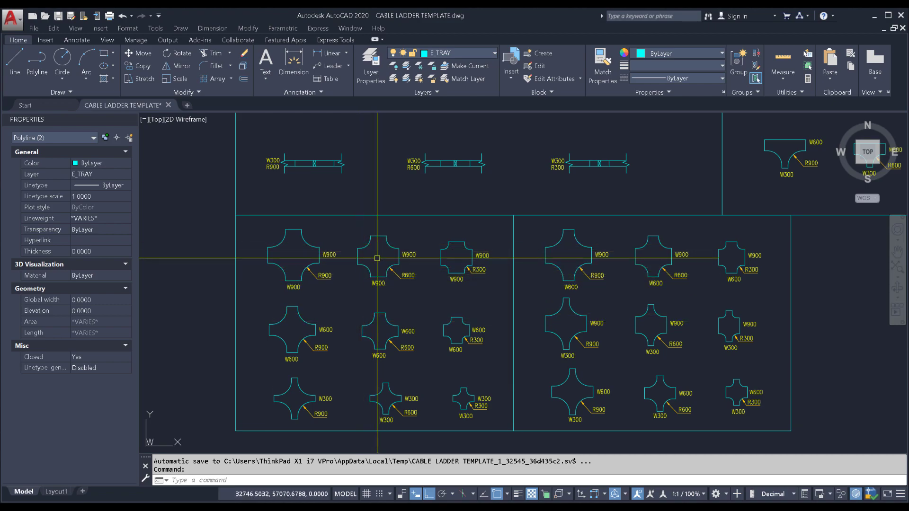
middle_drag(331, 276, 308, 264)
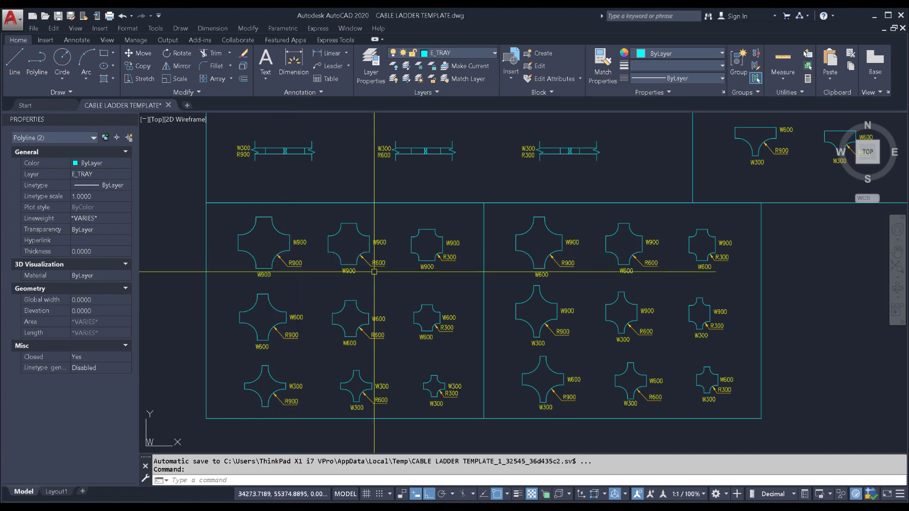
Examine the unequal cross branch fittings row by row, comparing the W900/W600, W900/W300 and W600/W300 width pairs and radii
middle_drag(416, 273, 340, 271)
middle_drag(436, 284, 402, 284)
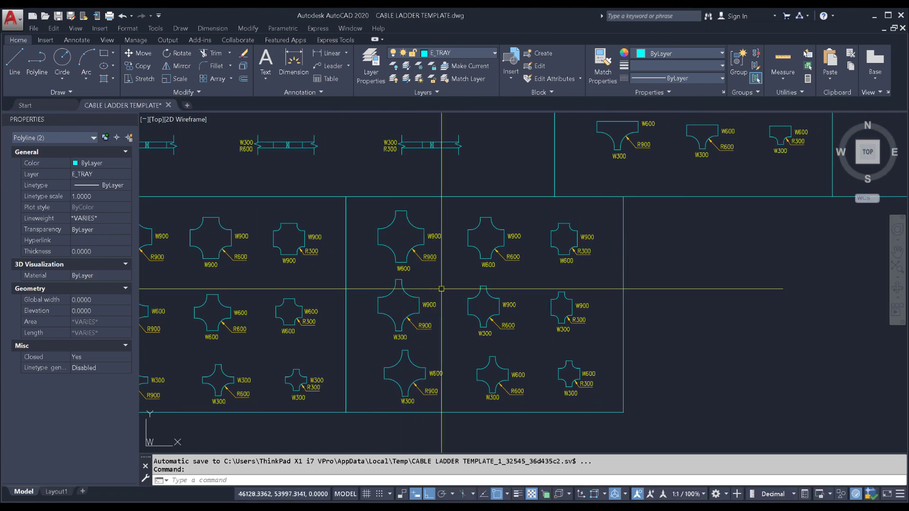
middle_drag(459, 286, 420, 286)
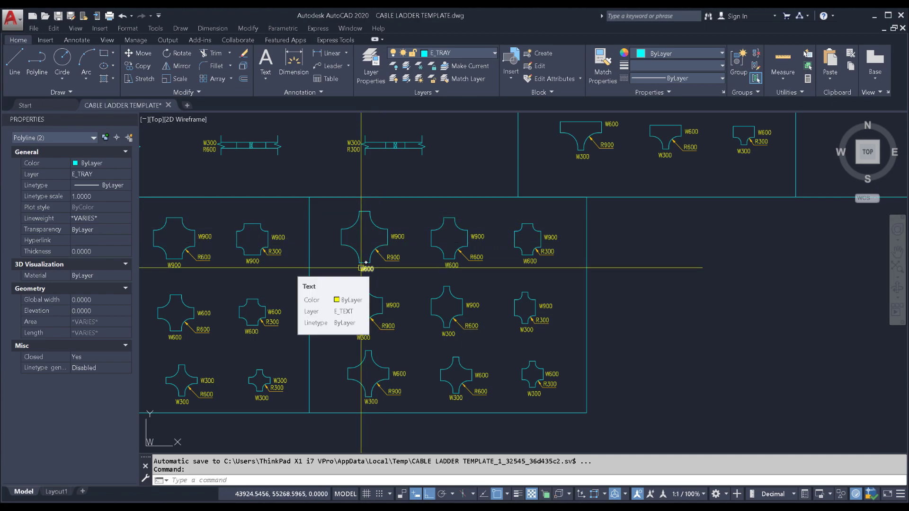
middle_drag(472, 249, 447, 244)
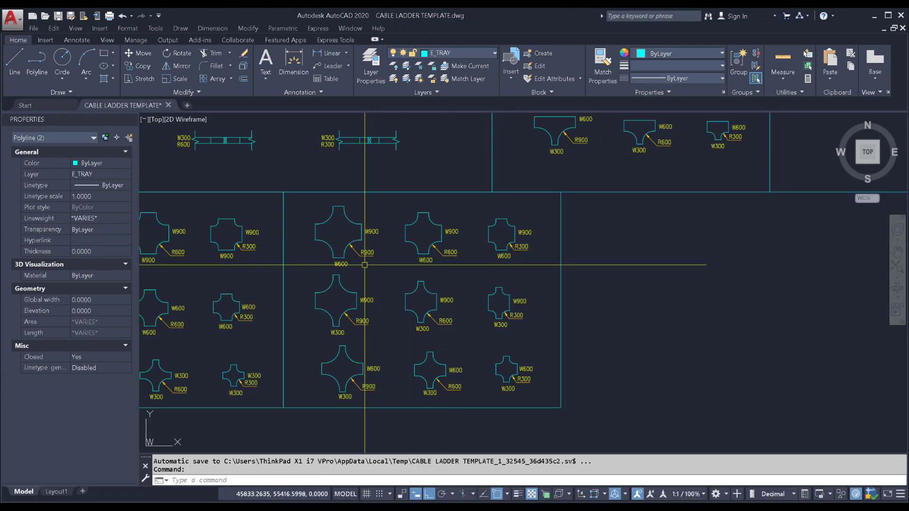
middle_drag(361, 309, 359, 300)
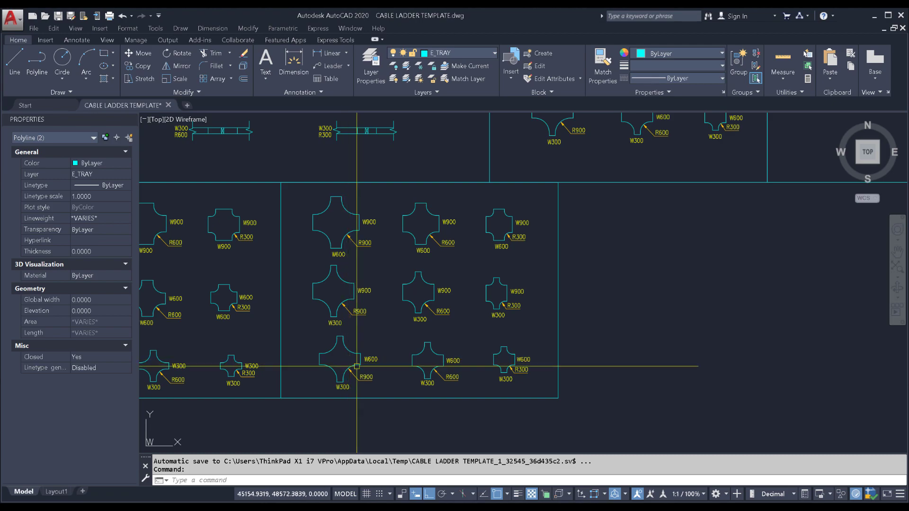
middle_drag(366, 367, 336, 364)
middle_drag(485, 362, 439, 358)
middle_drag(441, 356, 418, 371)
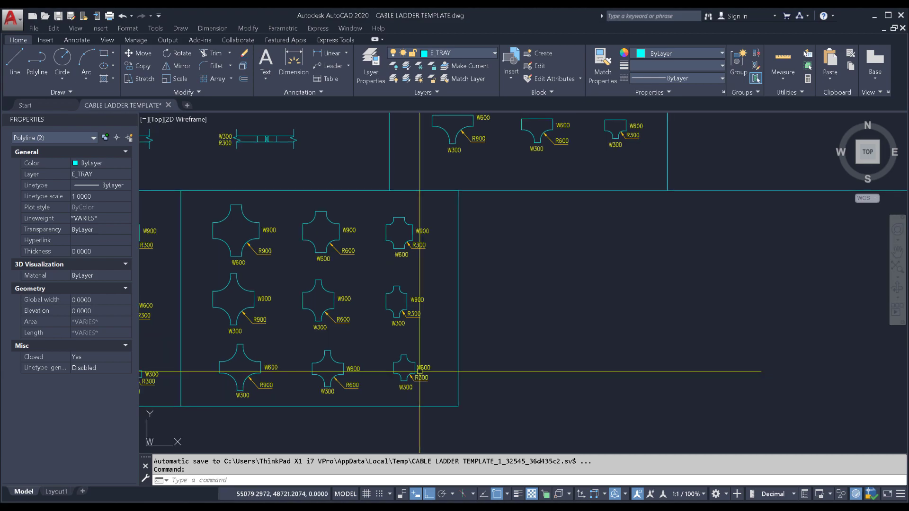
Examine the horizontal hinge ladder fittings in the upper frame, comparing their 30°, 45° and 60° angles
scroll(420, 372, down, 2)
middle_drag(426, 275, 375, 347)
scroll(395, 327, down, 2)
mouse_move(452, 228)
middle_down()
mouse_move(436, 237)
mouse_move(411, 286)
middle_up()
scroll(335, 148, up, 2)
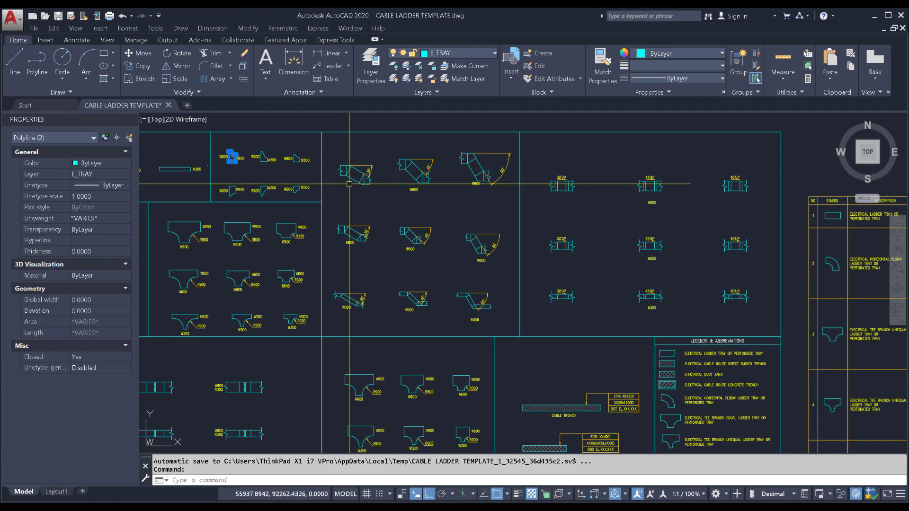
mouse_move(376, 211)
middle_down()
mouse_move(358, 202)
mouse_move(394, 227)
middle_up()
scroll(331, 171, up, 4)
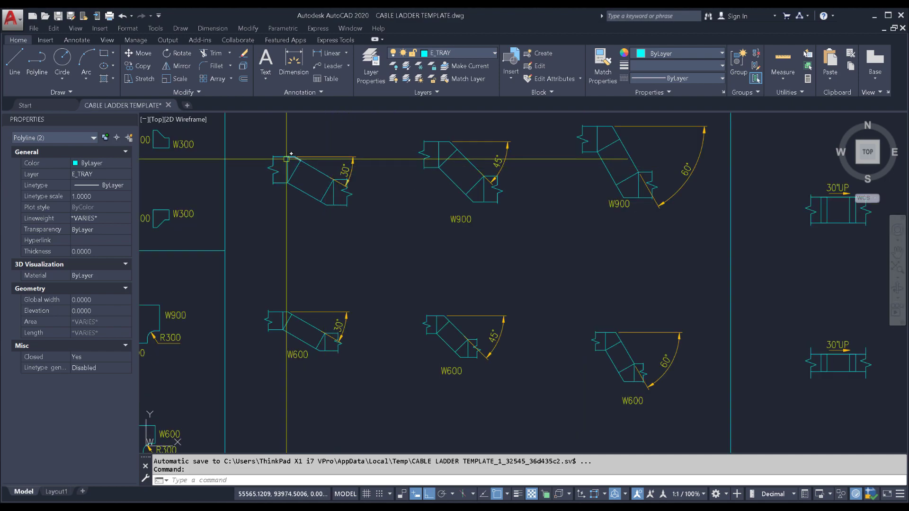
scroll(312, 174, up, 2)
scroll(324, 178, down, 2)
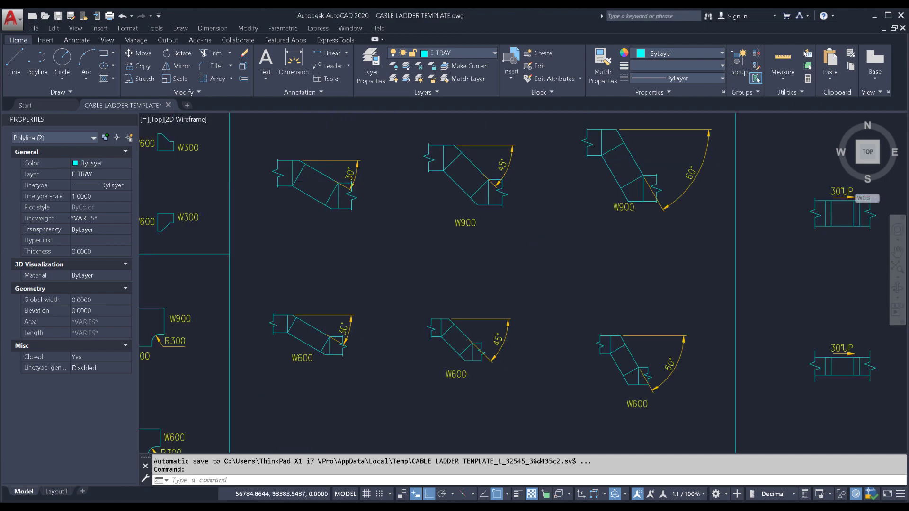
scroll(321, 178, down, 2)
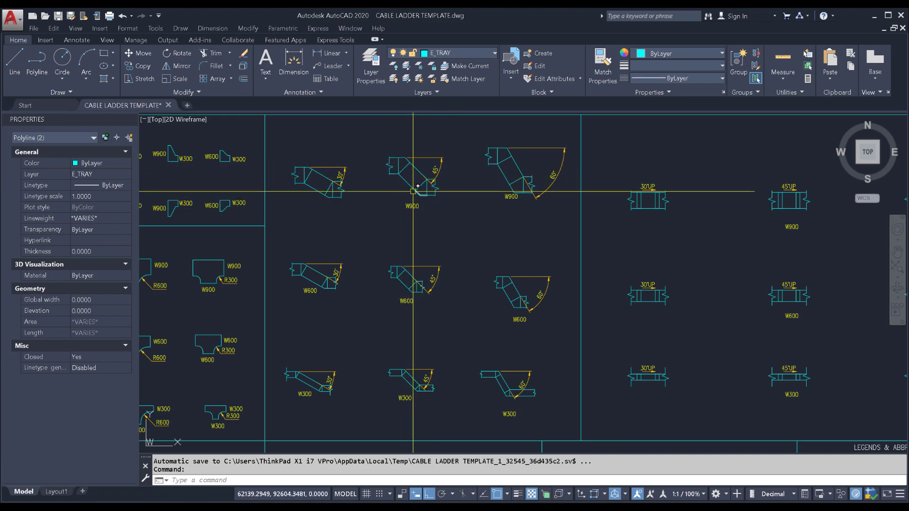
scroll(411, 191, down, 5)
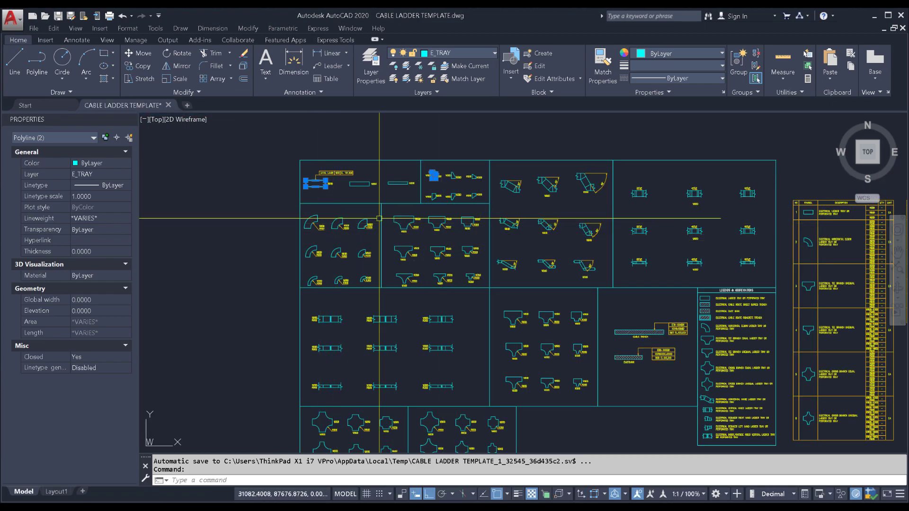
Compare the W900, W600 and W300 rows of horizontal hinges with the neighbouring 30°, 45° and 60° UP vertical hinges
scroll(562, 178, up, 4)
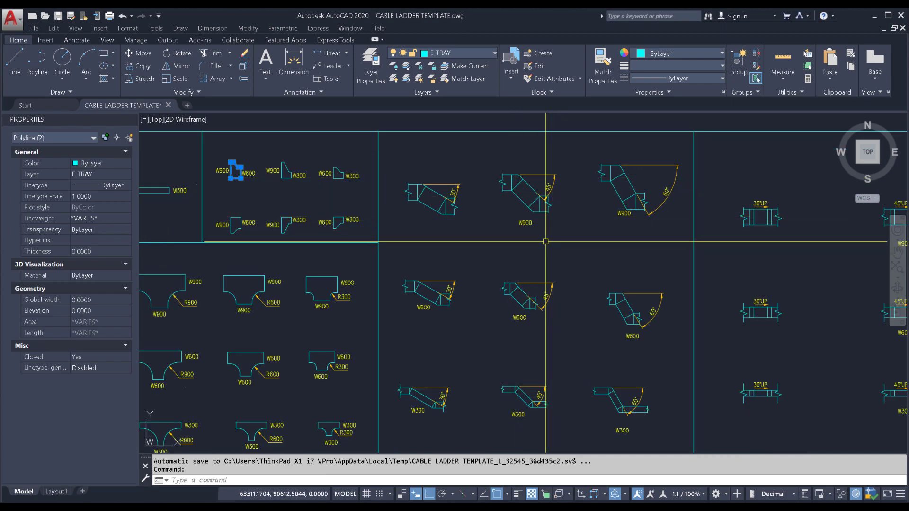
middle_drag(537, 207, 501, 194)
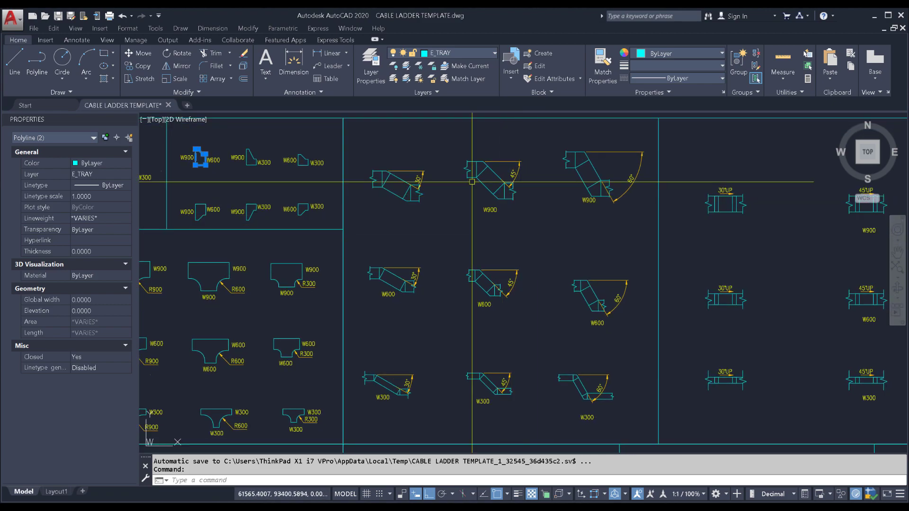
middle_drag(479, 238, 427, 223)
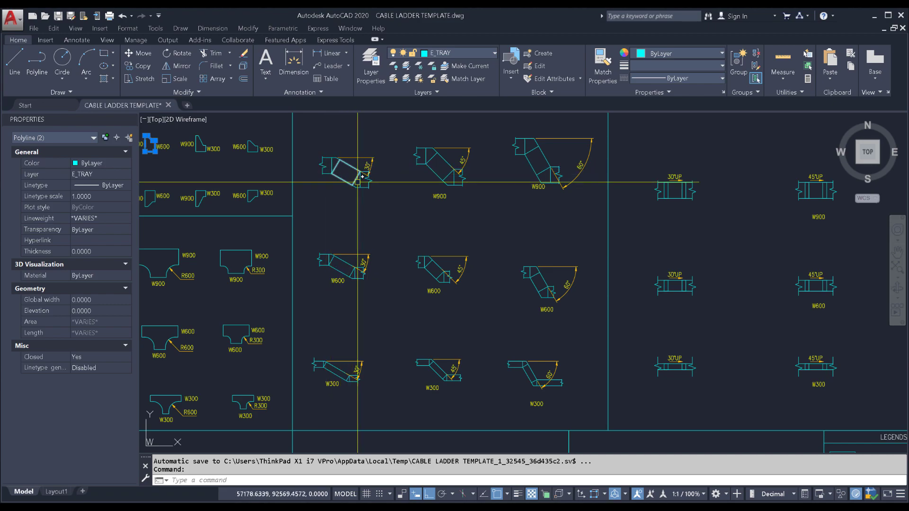
mouse_move(362, 176)
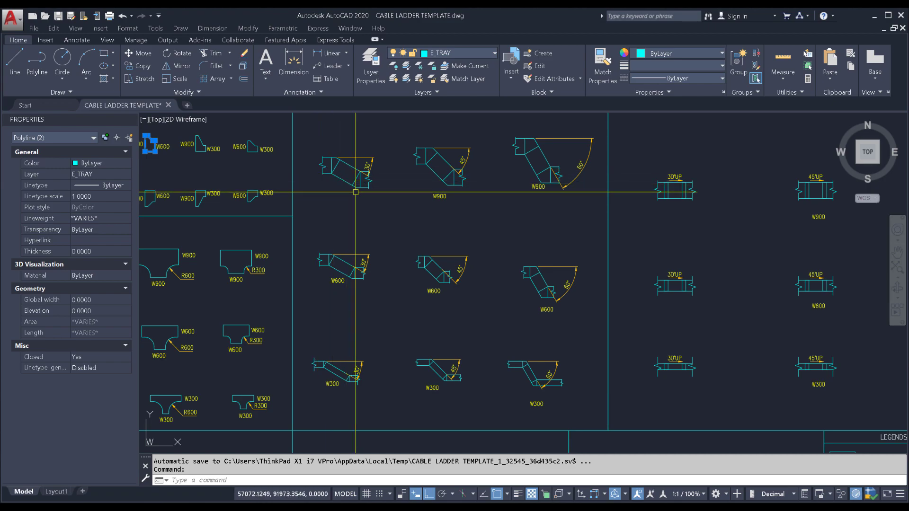
middle_drag(381, 191, 353, 180)
middle_drag(509, 176, 499, 184)
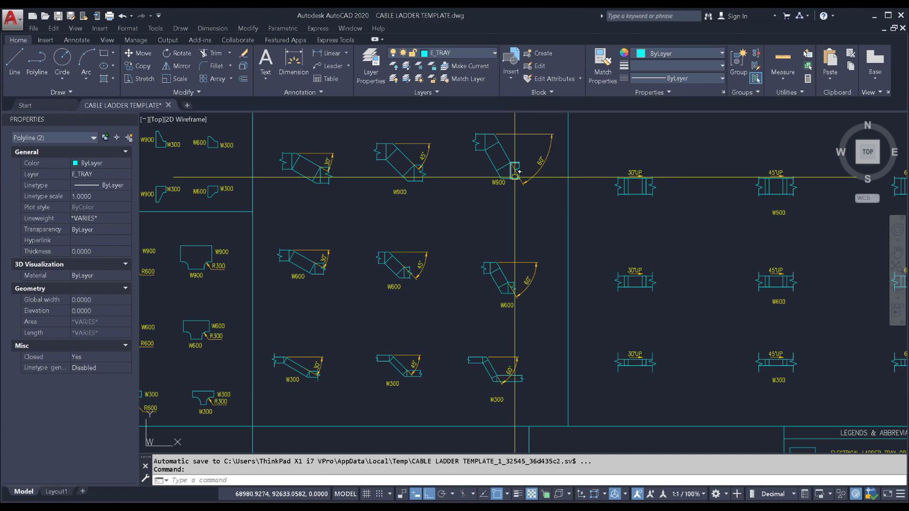
middle_drag(515, 221, 501, 203)
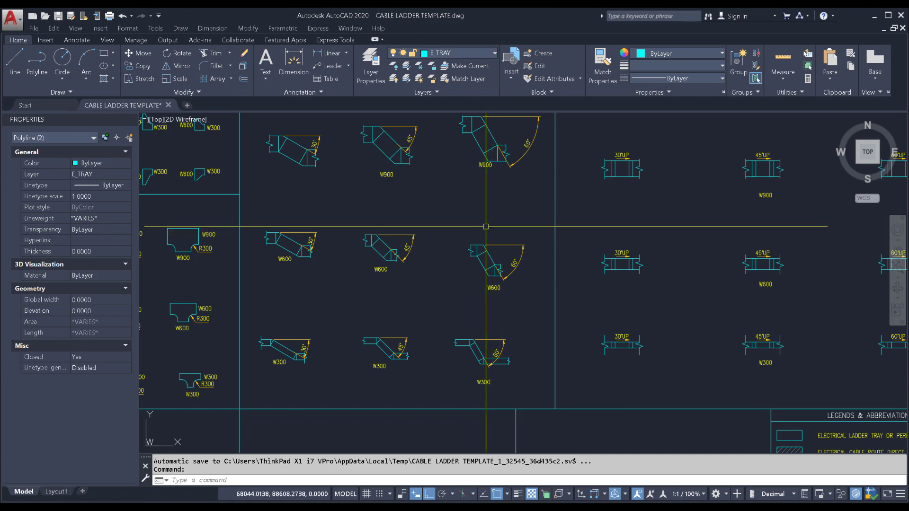
mouse_move(487, 248)
middle_down()
mouse_move(465, 229)
mouse_move(383, 235)
middle_up()
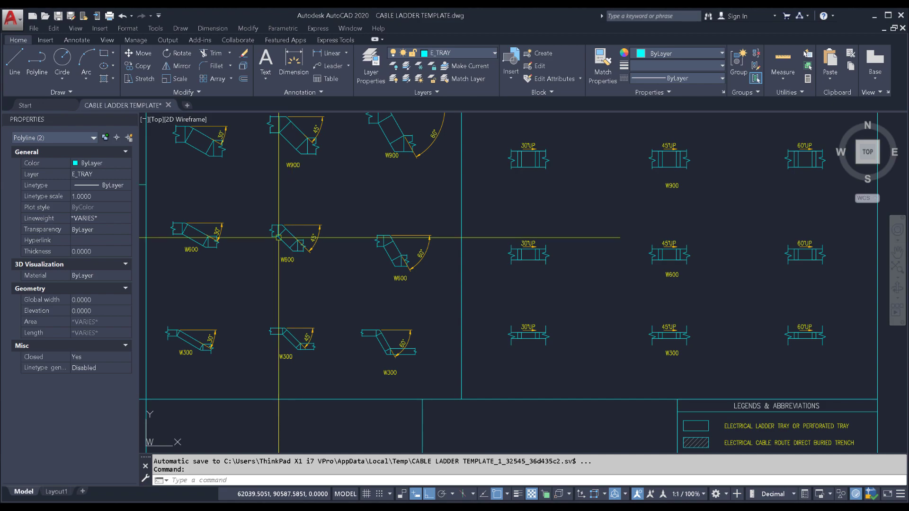
middle_drag(349, 254, 296, 250)
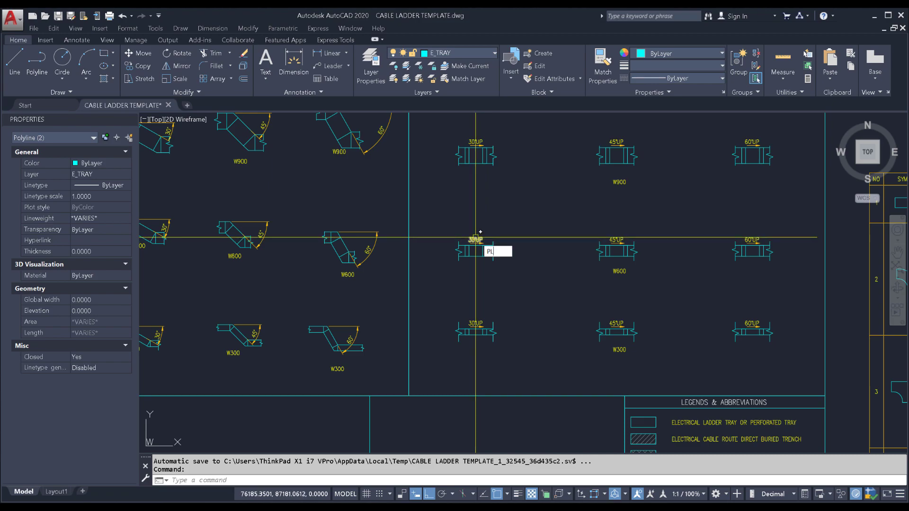
Sketch a horizontal polyline in the gap between the W900 and W600 vertical hinge fittings
key(Return)
click(520, 218)
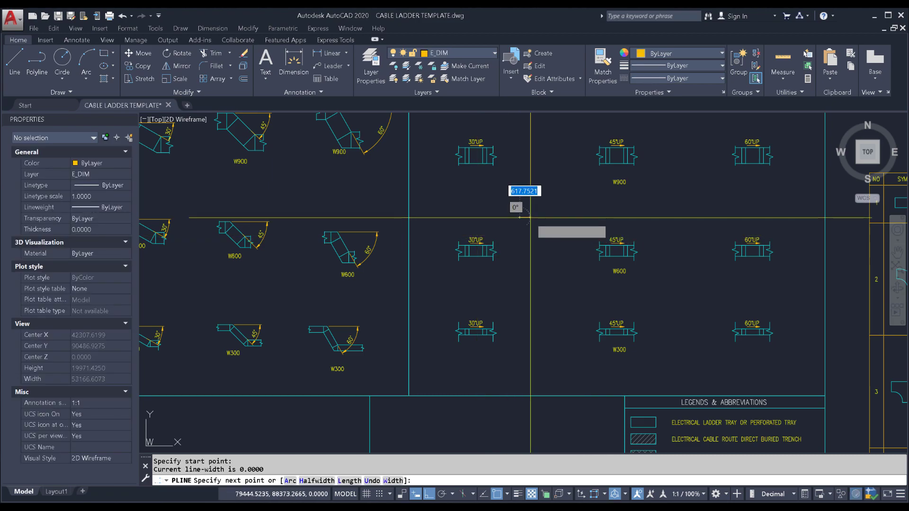
scroll(530, 218, up, 4)
click(597, 213)
key(Escape)
key(Escape)
click(591, 209)
click(572, 239)
click(598, 216)
key(Escape)
key(Escape)
key(Escape)
key(Escape)
Draw a second polyline from the end of the horizontal line and rotate it 30° upward about that end
text(pl)
key(Return)
click(598, 216)
click(658, 218)
key(Escape)
key(Escape)
click(644, 206)
click(627, 236)
text(ro)
click(599, 216)
text(30 PL)
Draw a horizontal polyline from the upper end of the 30° incline as the raised run
click(650, 187)
click(722, 188)
key(Escape)
Mirror the lower line and the incline about the midpoint of the raised run, keeping the source objects
middle_drag(712, 191, 578, 193)
click(492, 203)
click(447, 207)
click(404, 245)
text(MI)
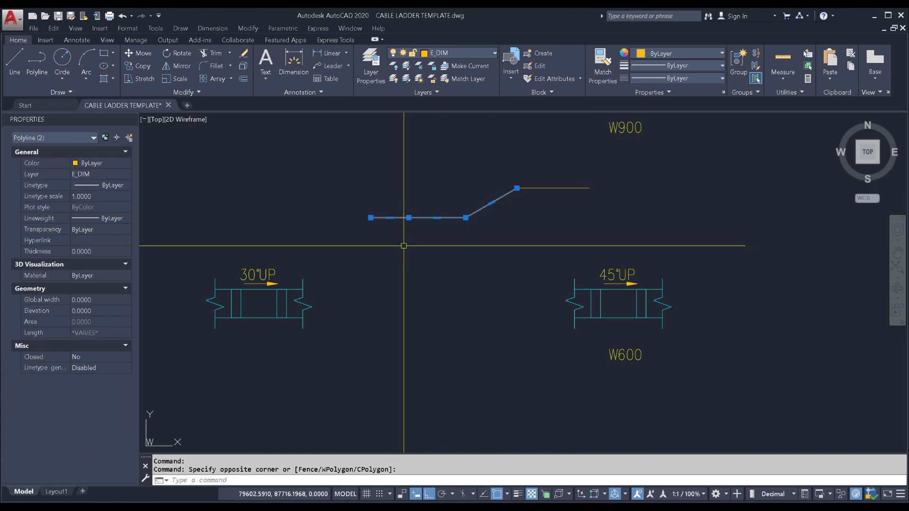
key(Return)
click(553, 188)
click(532, 215)
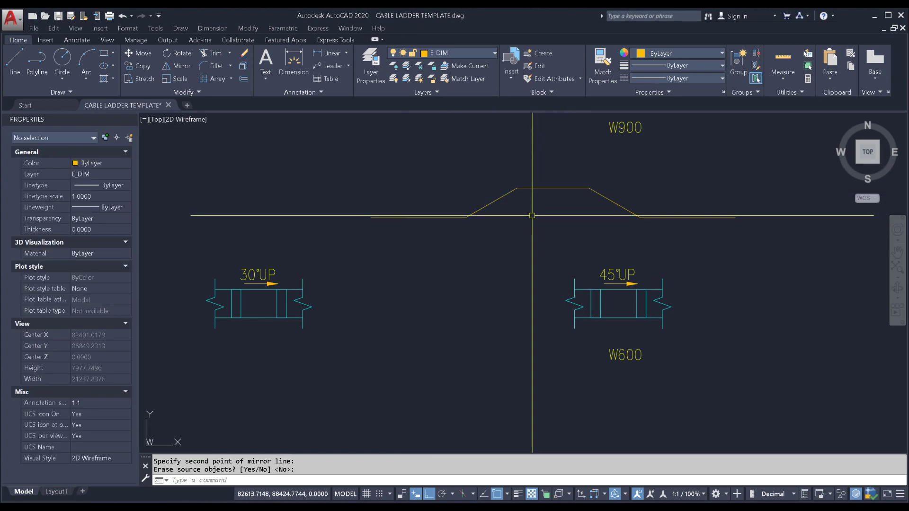
key(Return)
Draw two circles side by side beneath the raised run, each with a radius of about 184
text(C)
key(Return)
click(531, 212)
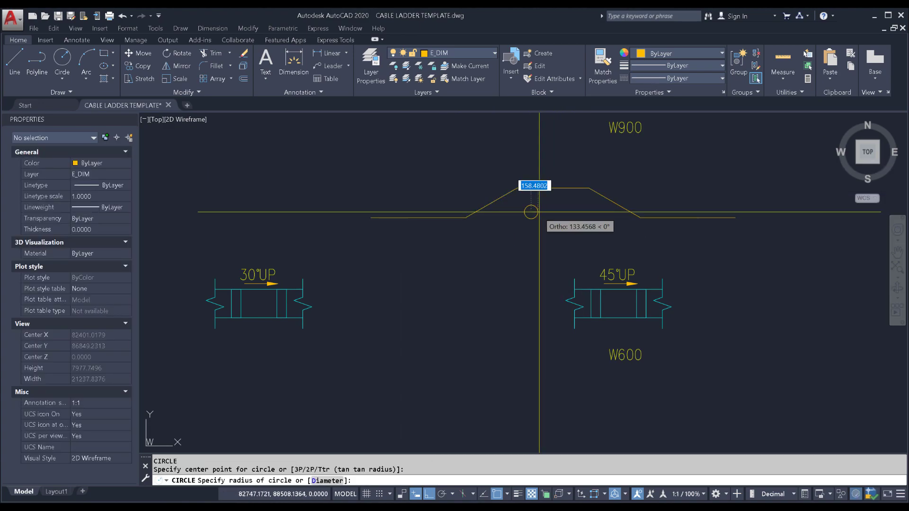
click(540, 211)
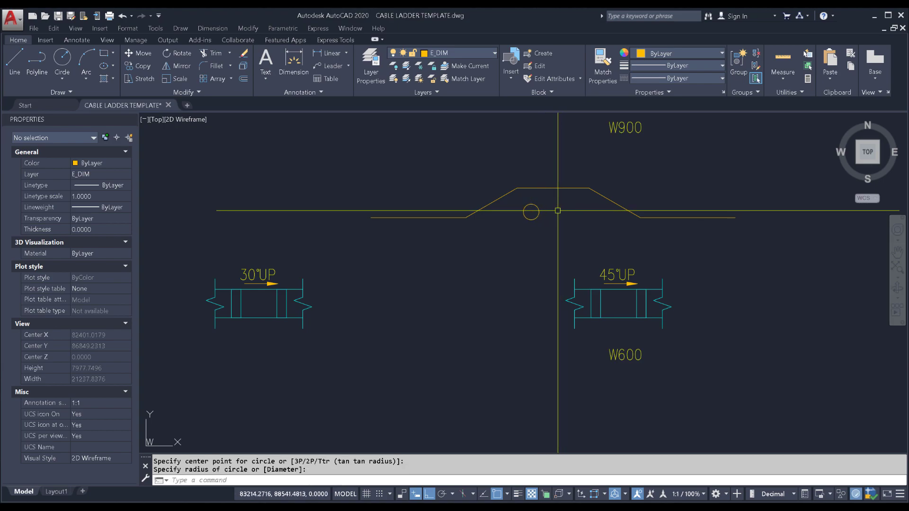
key(Return)
click(556, 211)
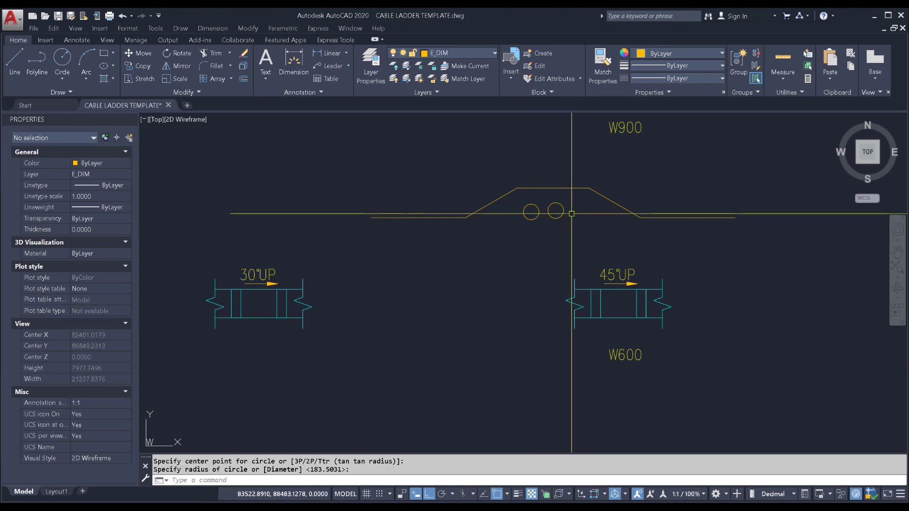
click(573, 216)
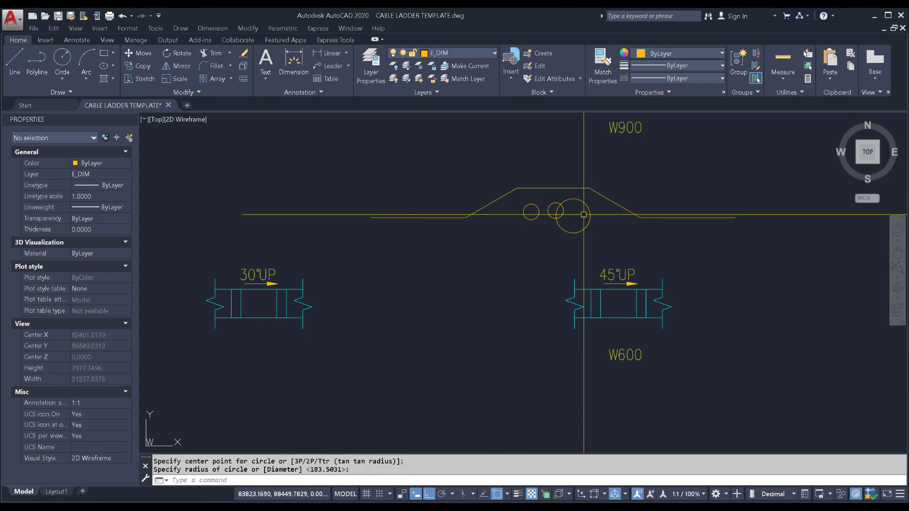
click(588, 216)
click(588, 215)
text(E)
key(Return)
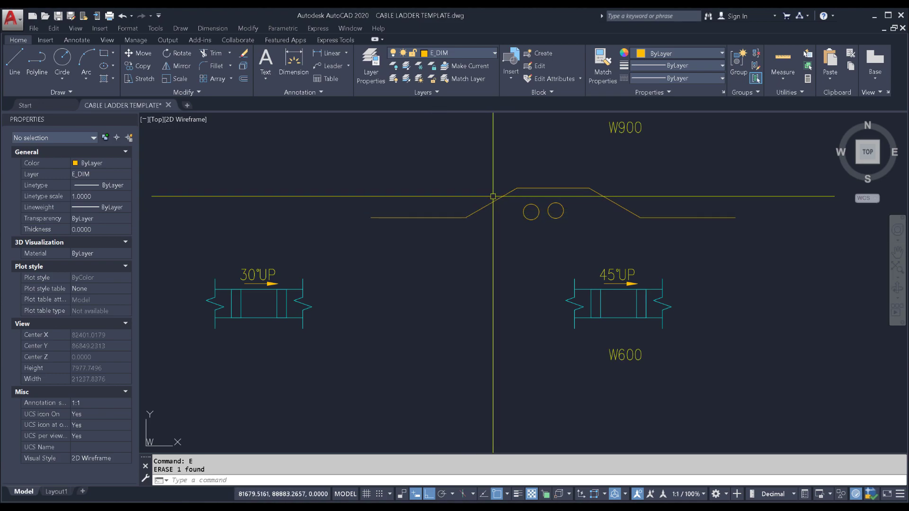
Erase the sketched raised ladder run together with the two circles beneath it
scroll(493, 196, down, 2)
click(610, 187)
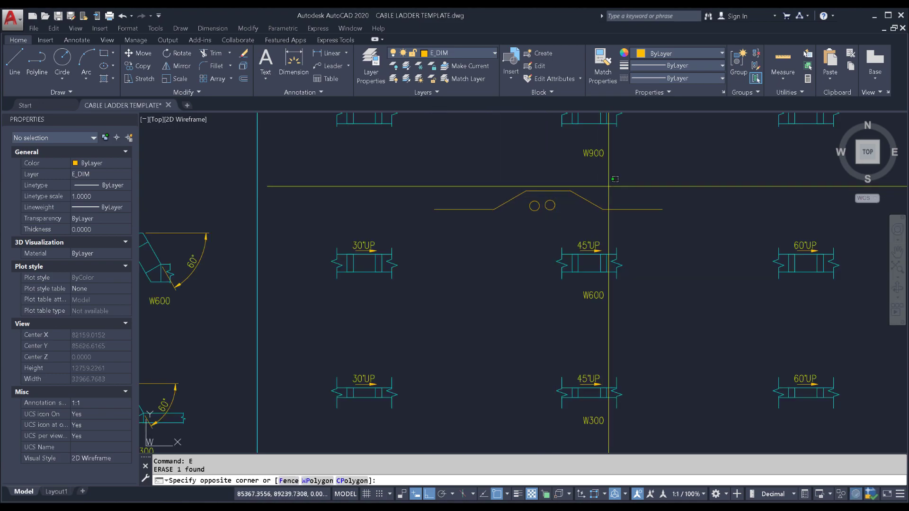
click(502, 217)
key(Return)
Examine the vertical hinge fittings and the cable trench and duct bank symbols with their identification tags
mouse_move(445, 250)
middle_down()
mouse_move(434, 278)
mouse_move(395, 256)
middle_up()
scroll(433, 244, down, 3)
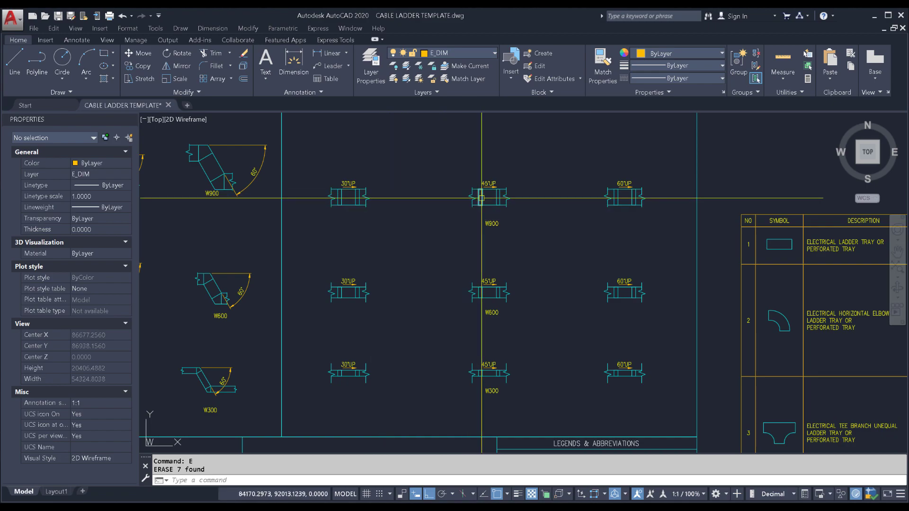
middle_drag(594, 205, 604, 178)
scroll(591, 203, down, 4)
middle_drag(500, 262, 504, 223)
scroll(520, 297, up, 6)
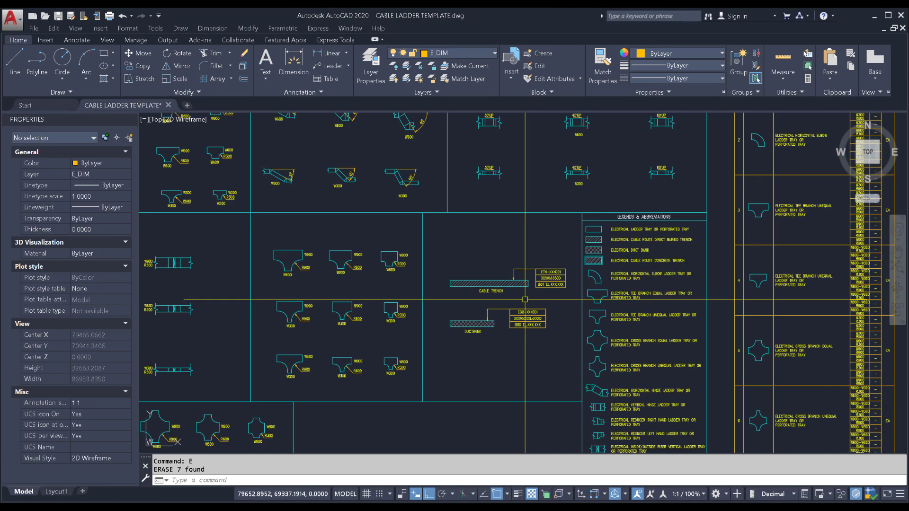
middle_drag(519, 295, 496, 281)
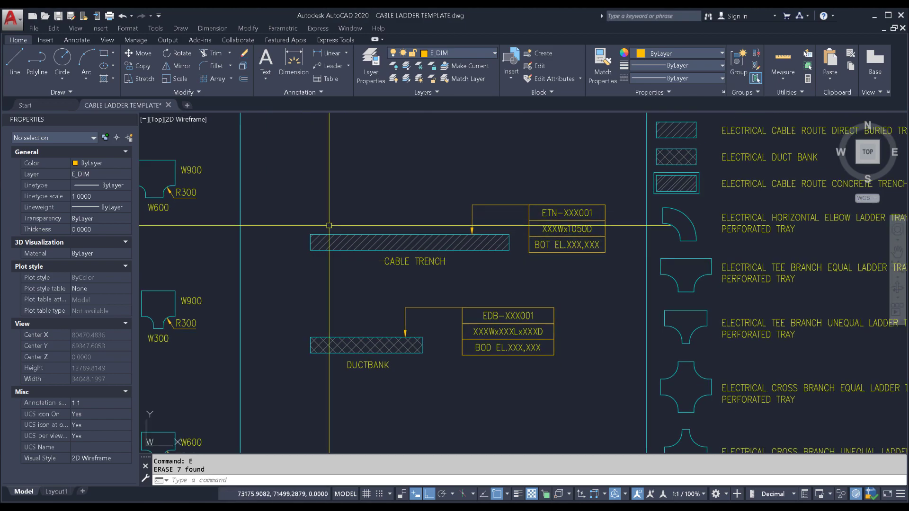
middle_drag(333, 277, 330, 229)
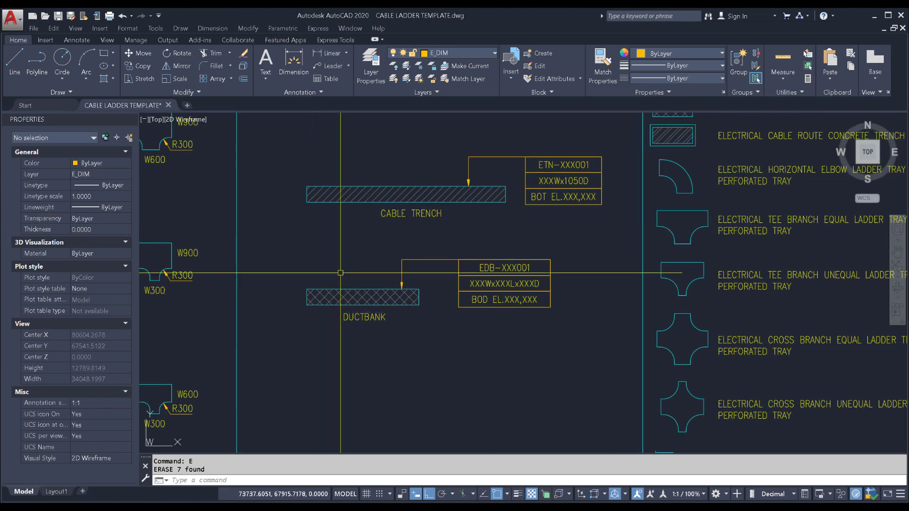
scroll(338, 272, down, 6)
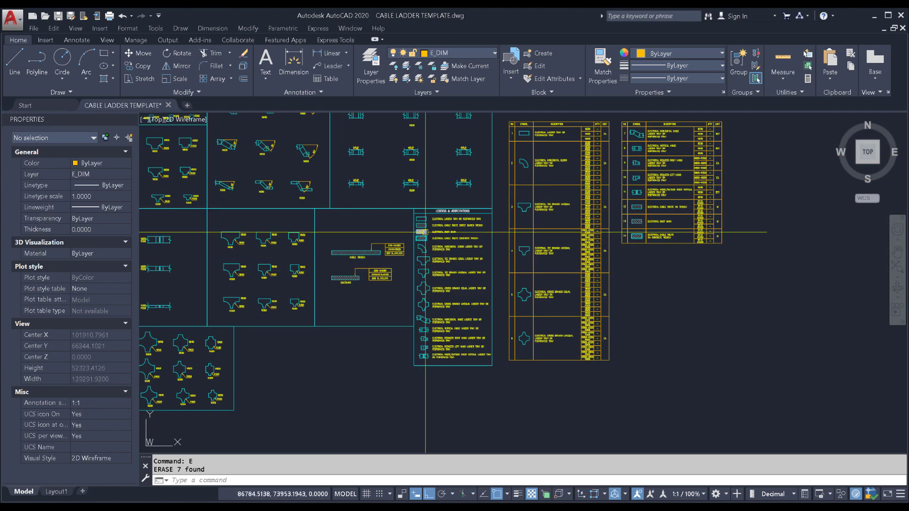
Examine the Legends & Abbreviations list, matching each ladder, trench and duct bank symbol to its description
scroll(426, 232, up, 4)
mouse_move(431, 247)
middle_down()
mouse_move(424, 270)
mouse_move(414, 214)
middle_up()
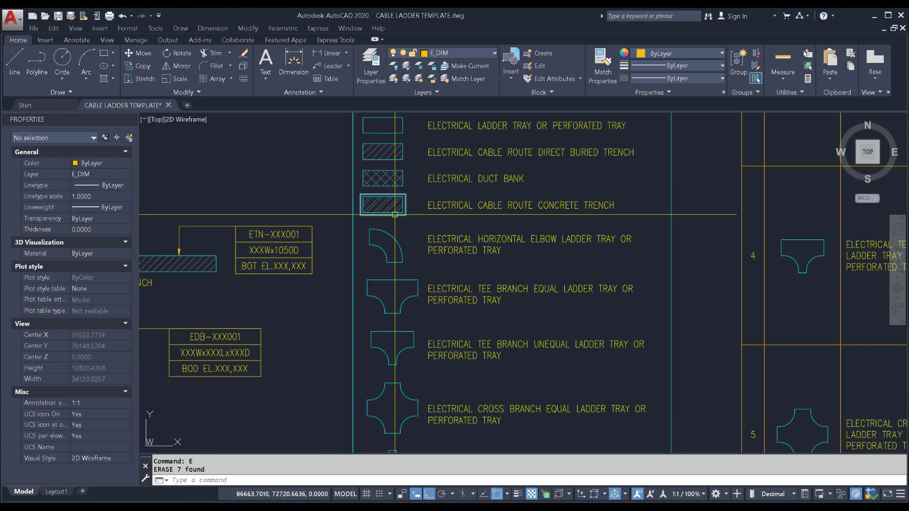
scroll(381, 256, down, 4)
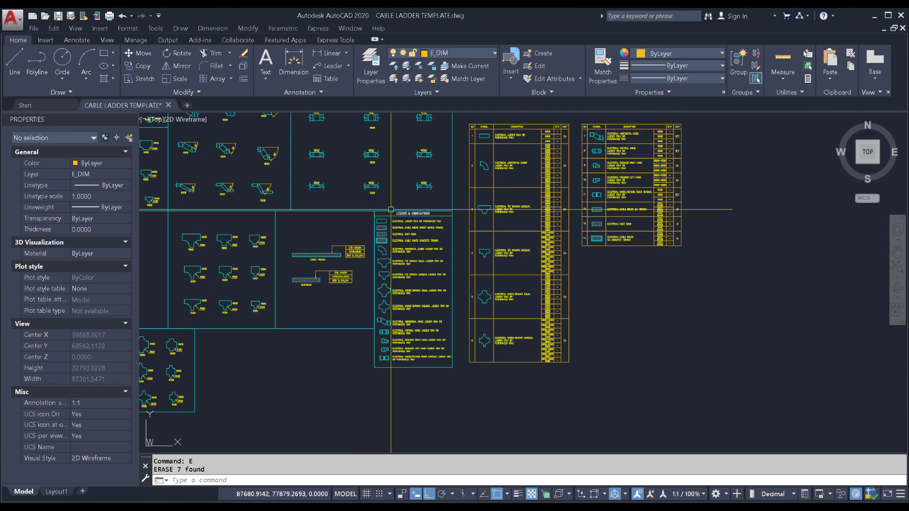
mouse_move(390, 210)
middle_down()
mouse_move(353, 217)
mouse_move(339, 245)
middle_up()
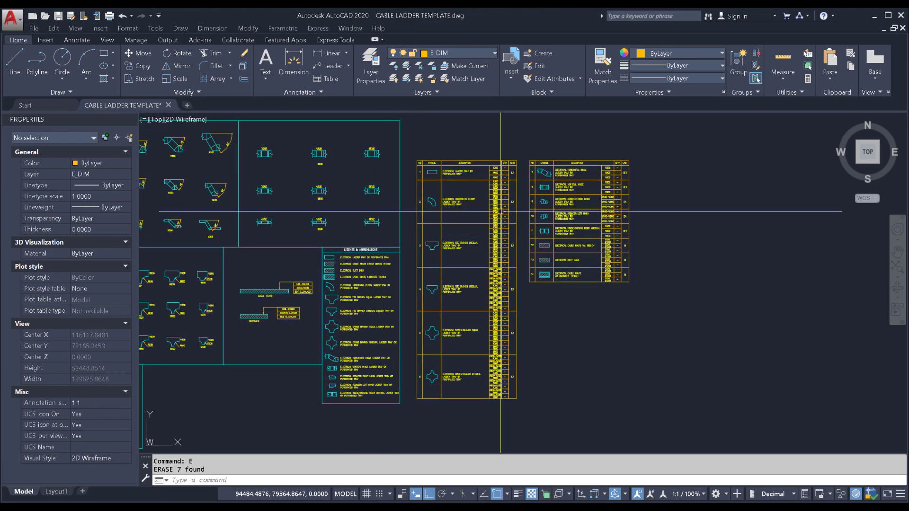
Examine the two quantity tables beside the legend, reading the symbols, descriptions, sizes and units of items 1 to 14
scroll(495, 204, up, 4)
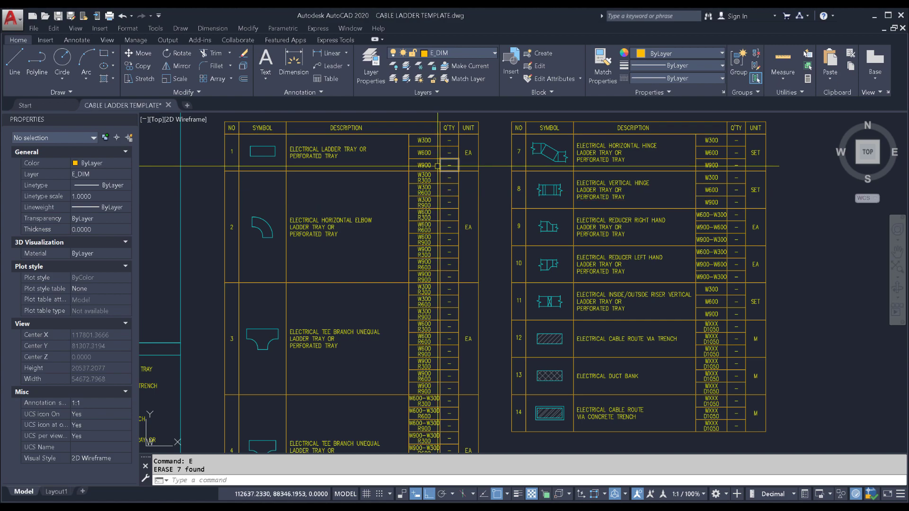
scroll(441, 160, down, 2)
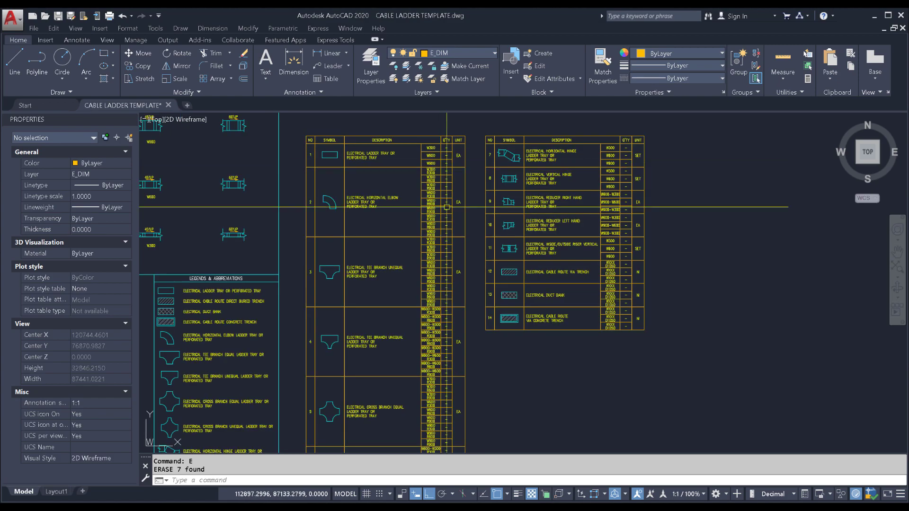
middle_drag(384, 216, 383, 237)
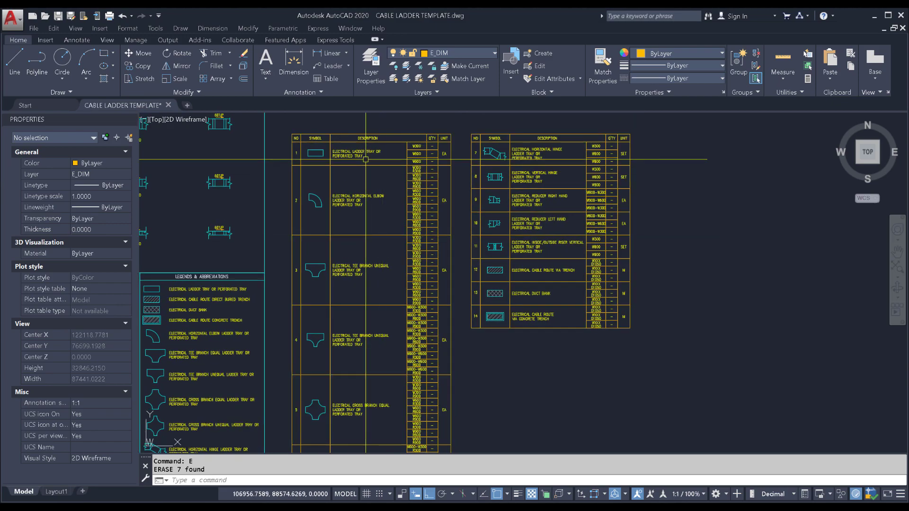
scroll(365, 159, up, 2)
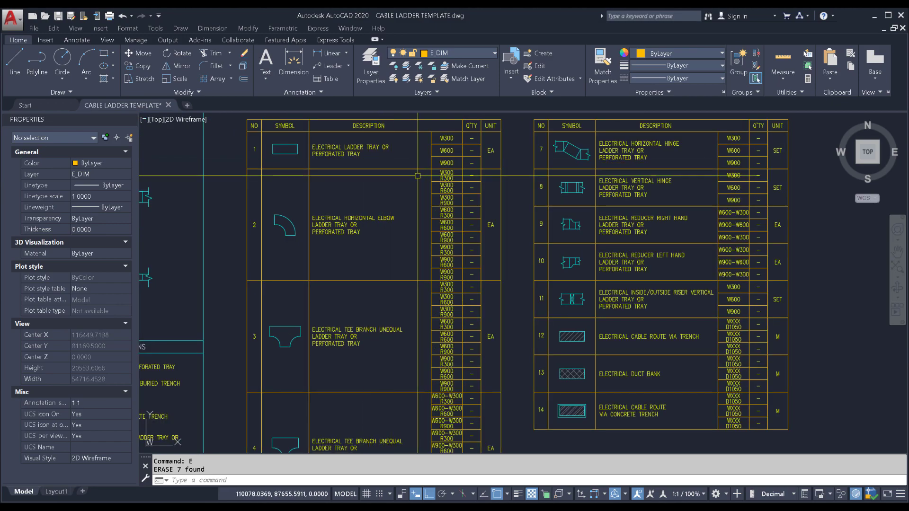
middle_drag(383, 253, 376, 212)
middle_drag(348, 306, 349, 199)
scroll(348, 198, down, 2)
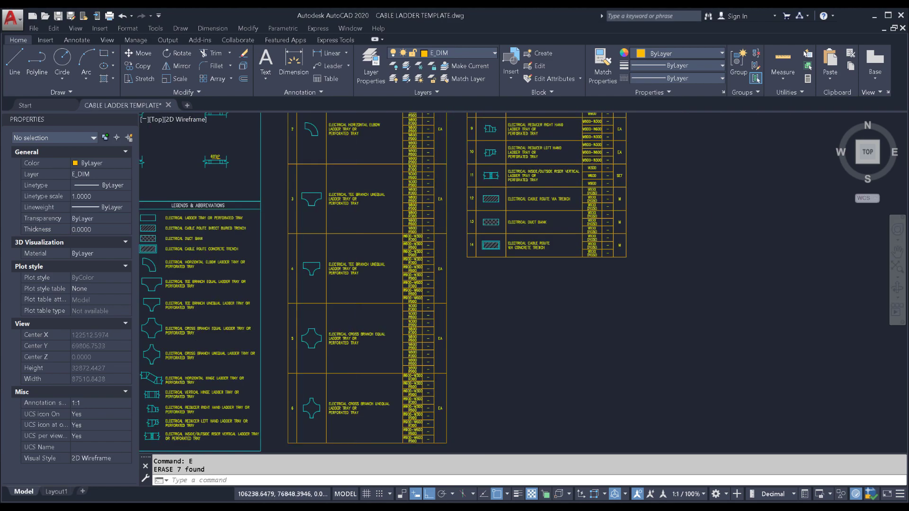
scroll(359, 254, down, 2)
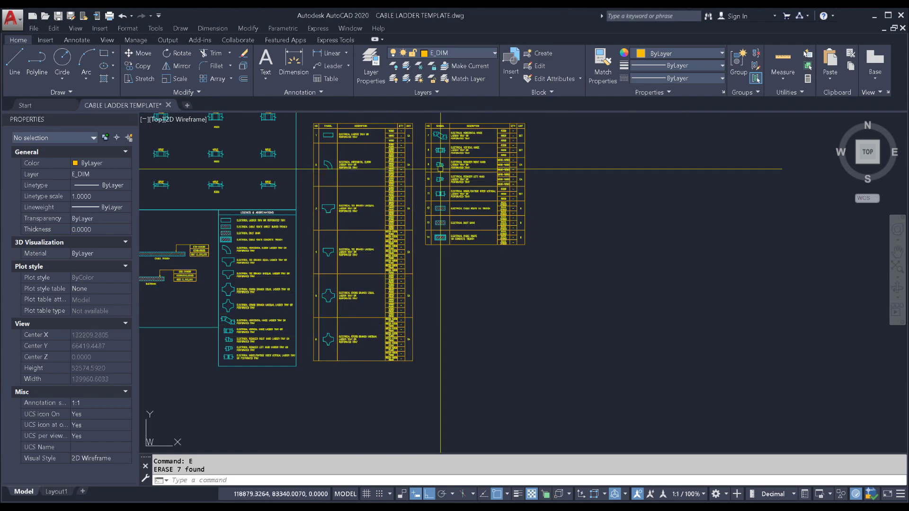
scroll(511, 136, up, 4)
scroll(504, 147, down, 2)
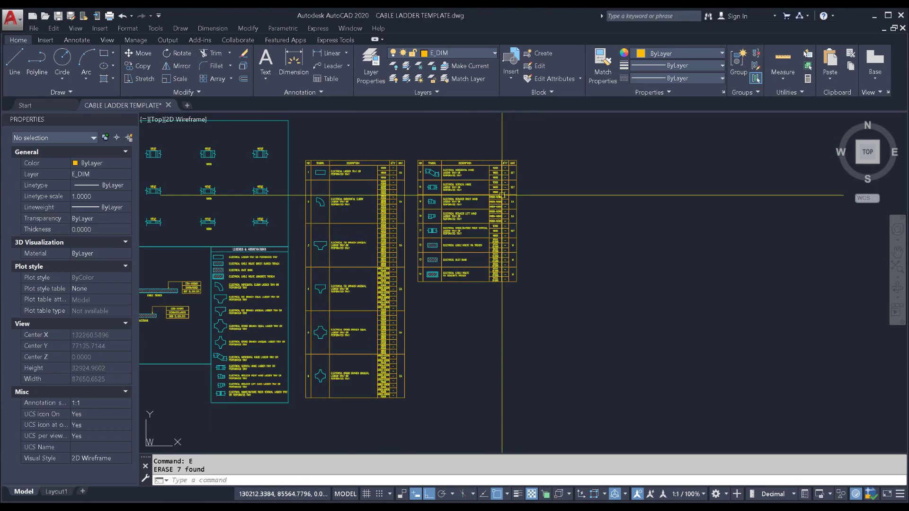
Review the whole template layout, from the fitting frames to the legend and quantity tables
middle_drag(311, 228, 519, 240)
middle_drag(255, 255, 415, 248)
scroll(355, 247, down, 4)
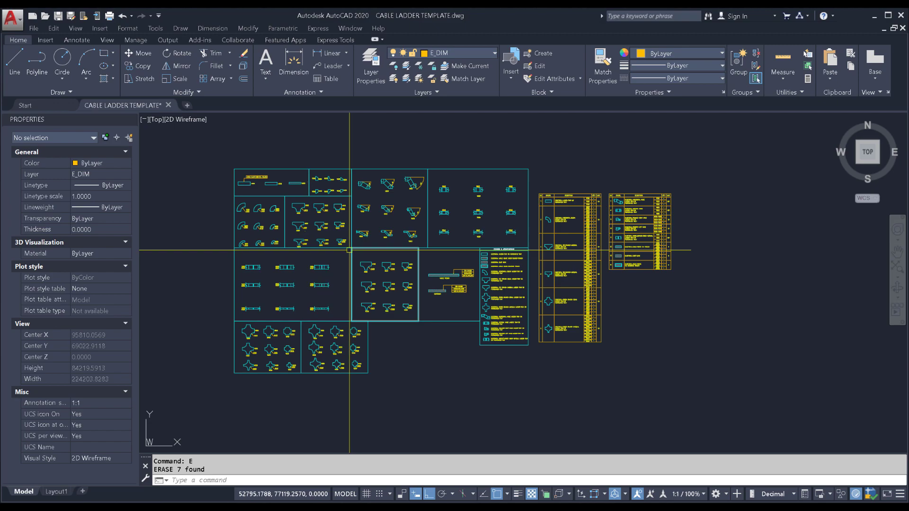
middle_drag(319, 263, 336, 295)
scroll(336, 295, up, 3)
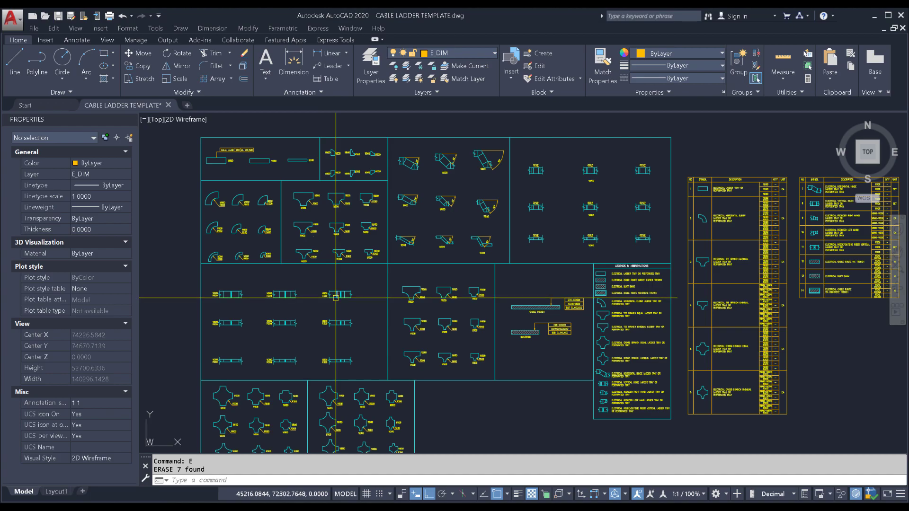
middle_drag(338, 279, 335, 275)
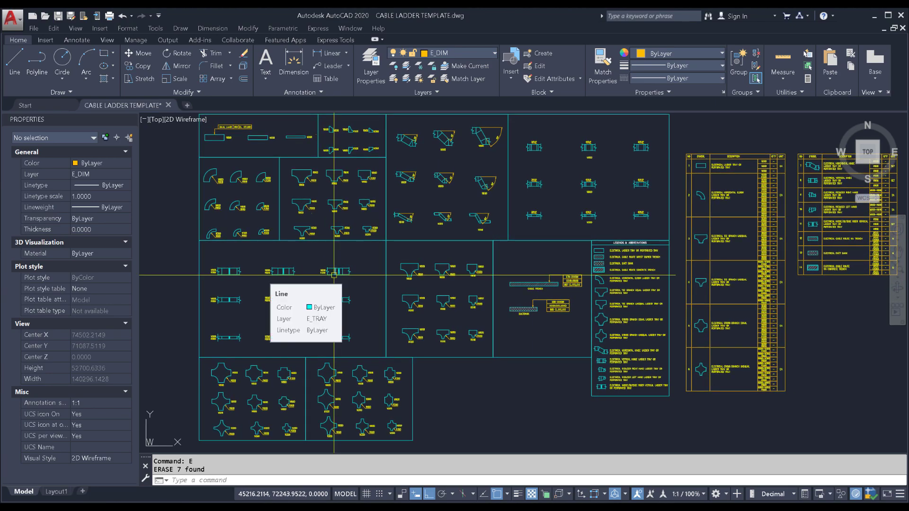